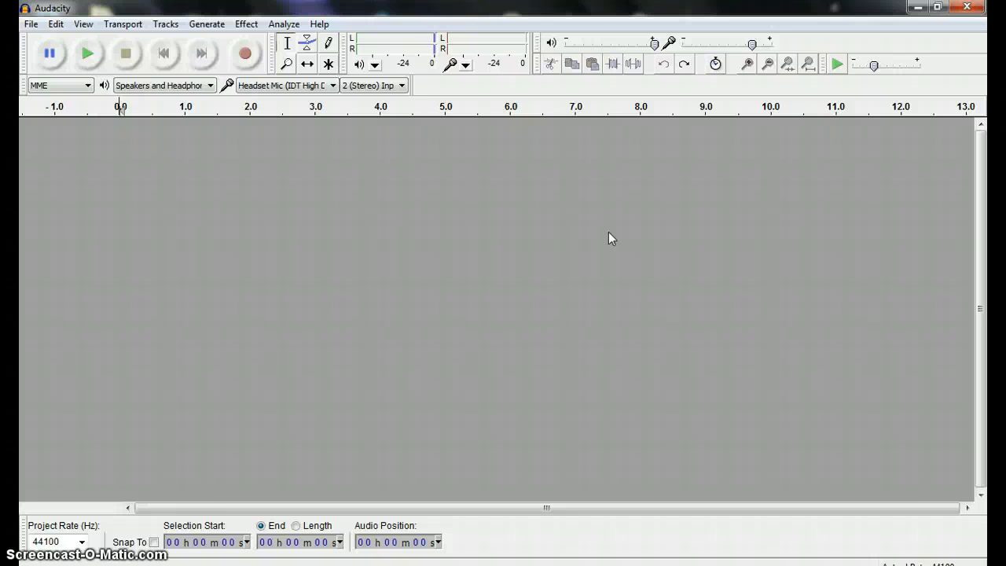
click(550, 292)
click(31, 26)
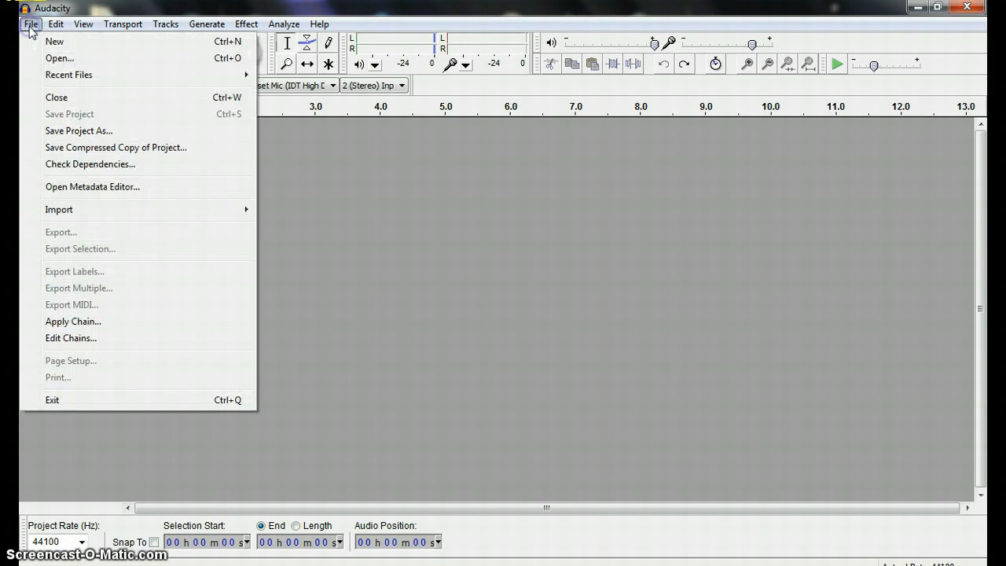
click(55, 59)
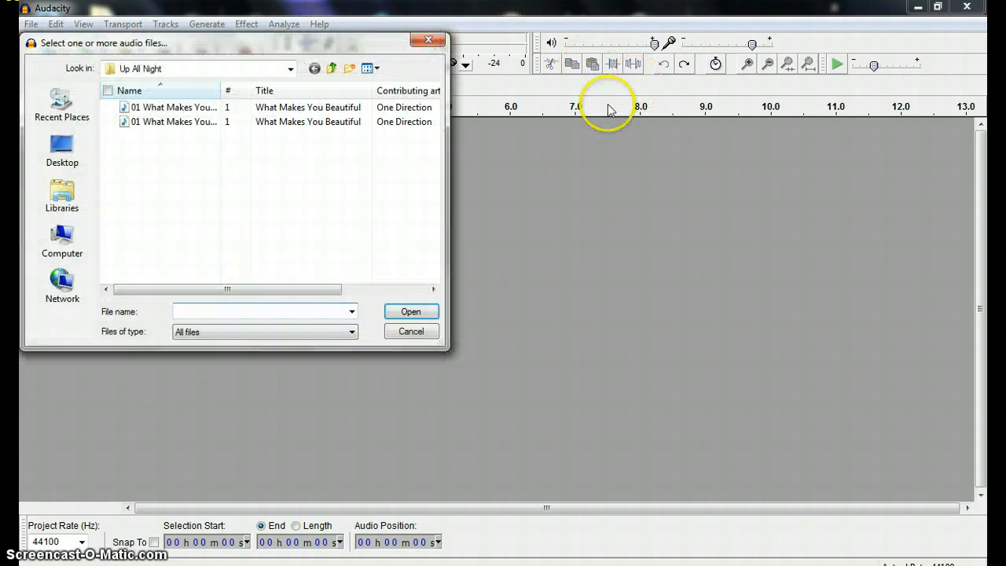
click(423, 40)
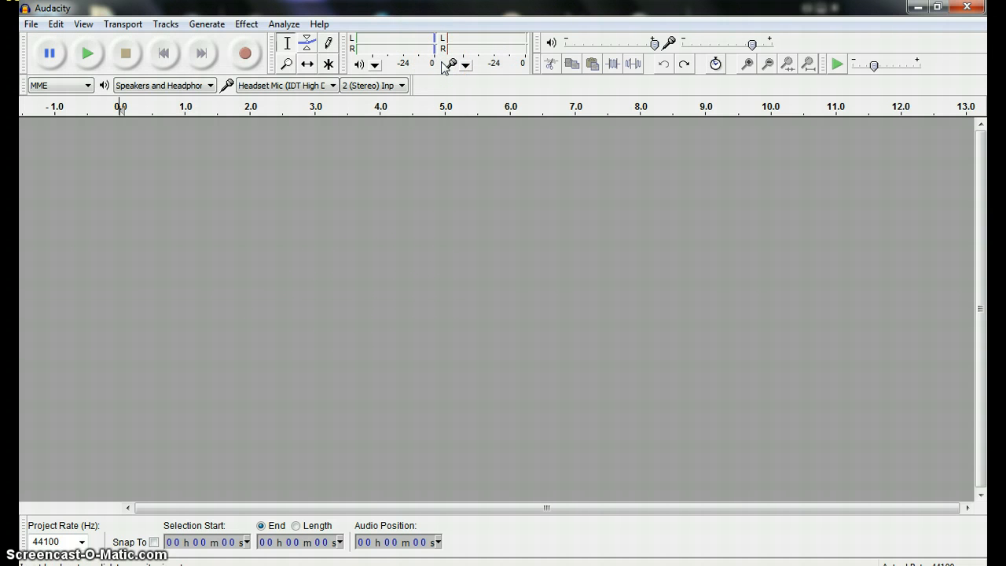
click(411, 240)
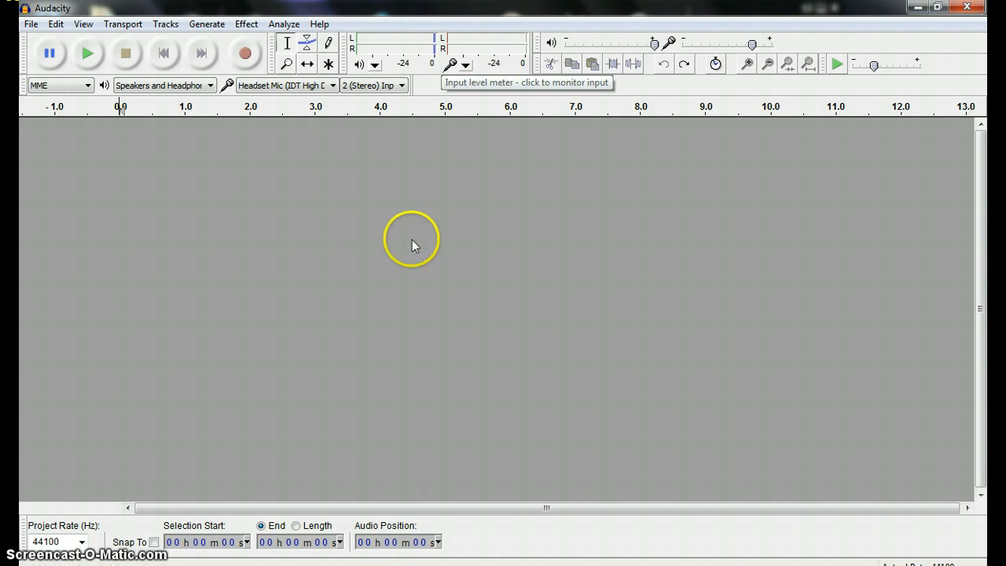
- Record a voice clip of about 8 seconds from the headset microphone, stop recording and play it back
click(245, 54)
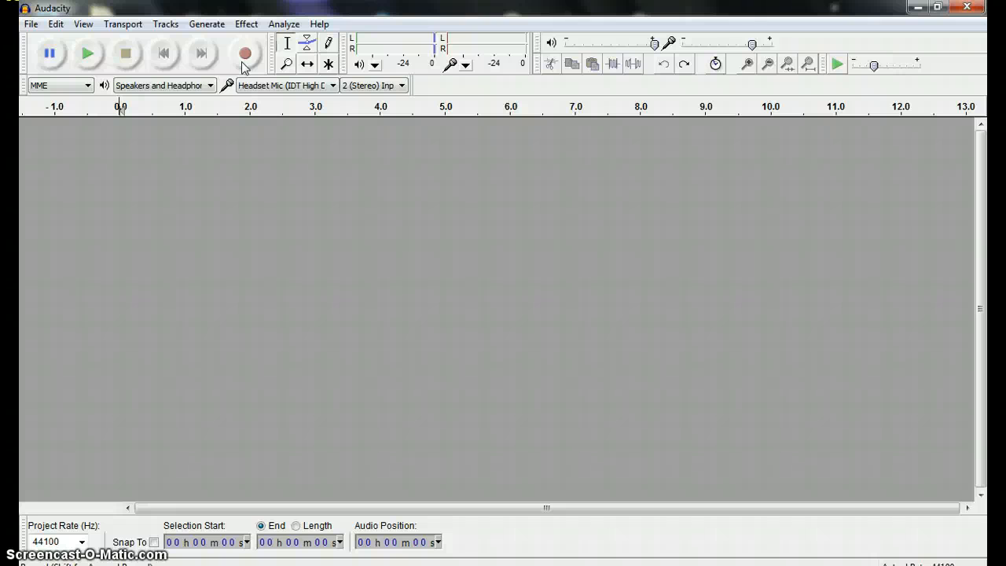
click(243, 64)
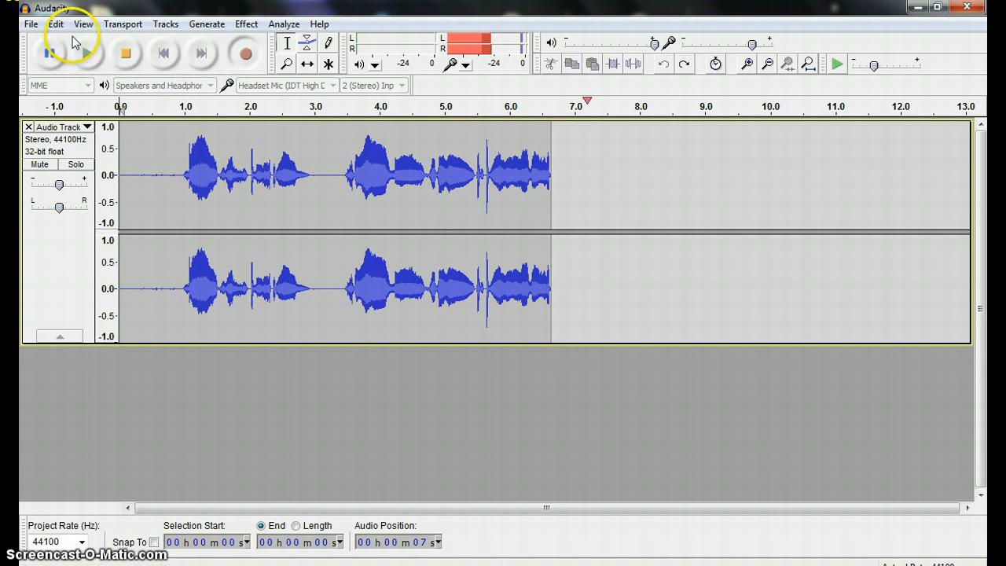
click(126, 52)
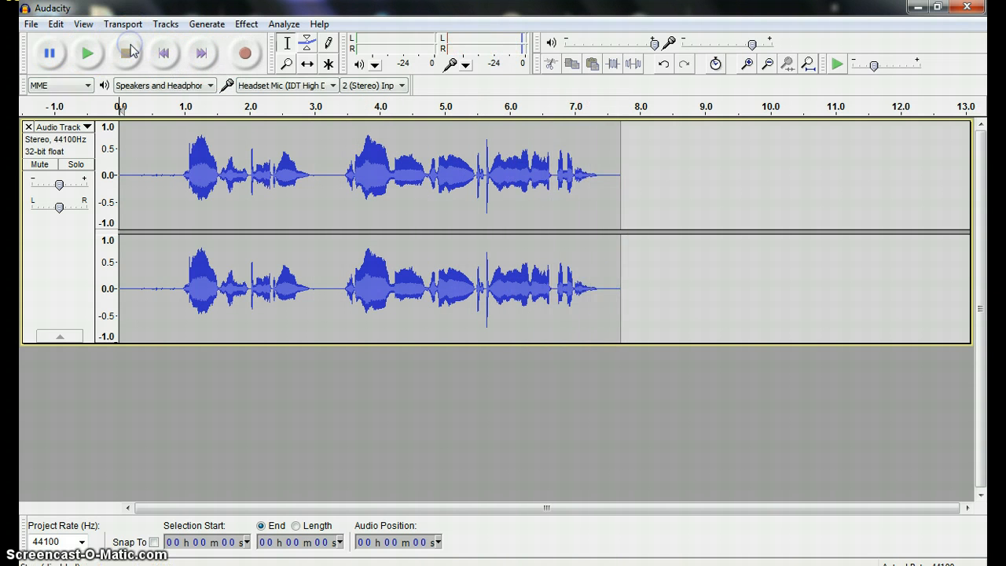
click(86, 51)
- Apply BassBoost to the whole recording at 200 Hz with a 36 dB boost and listen to it
click(250, 24)
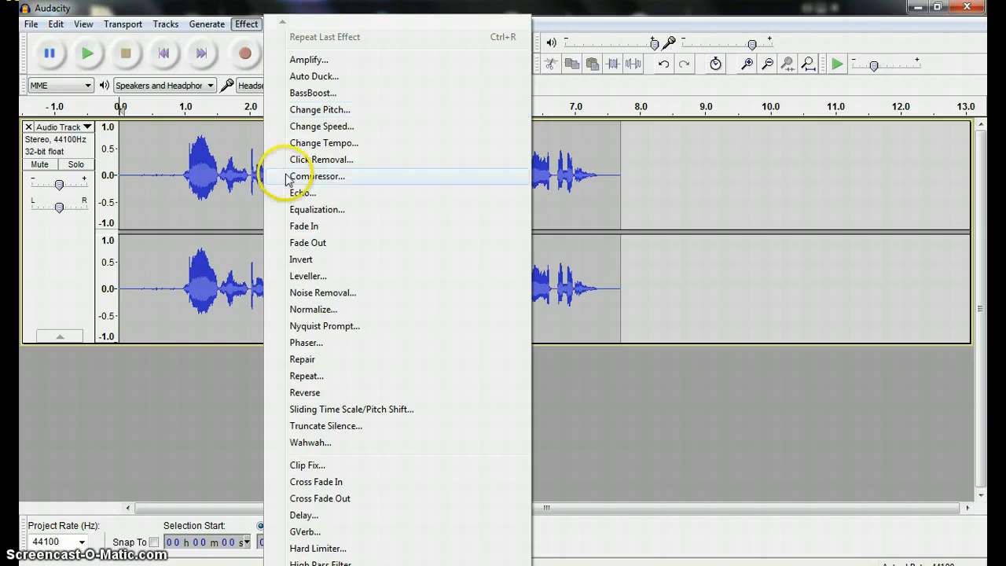
click(315, 93)
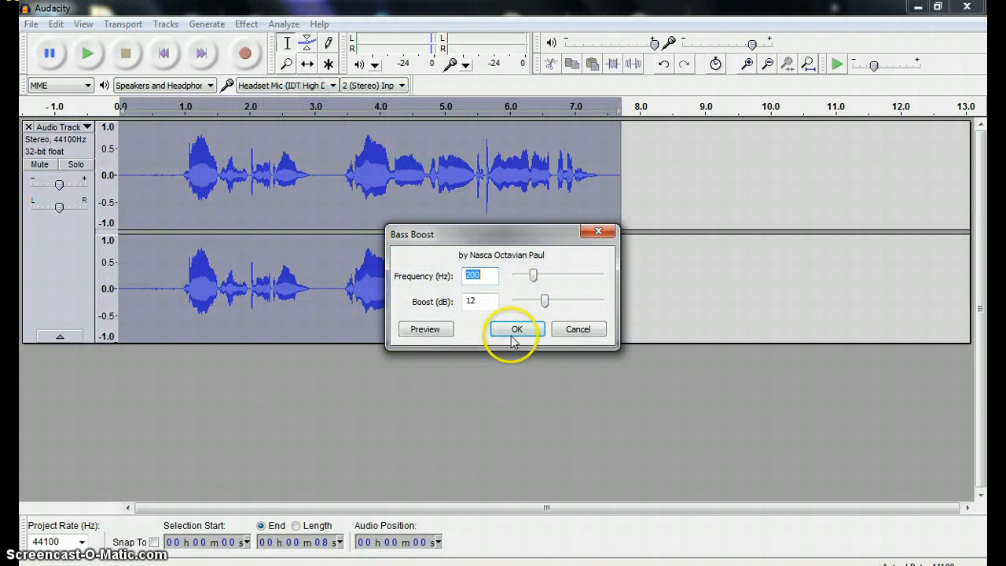
drag(545, 305, 603, 306)
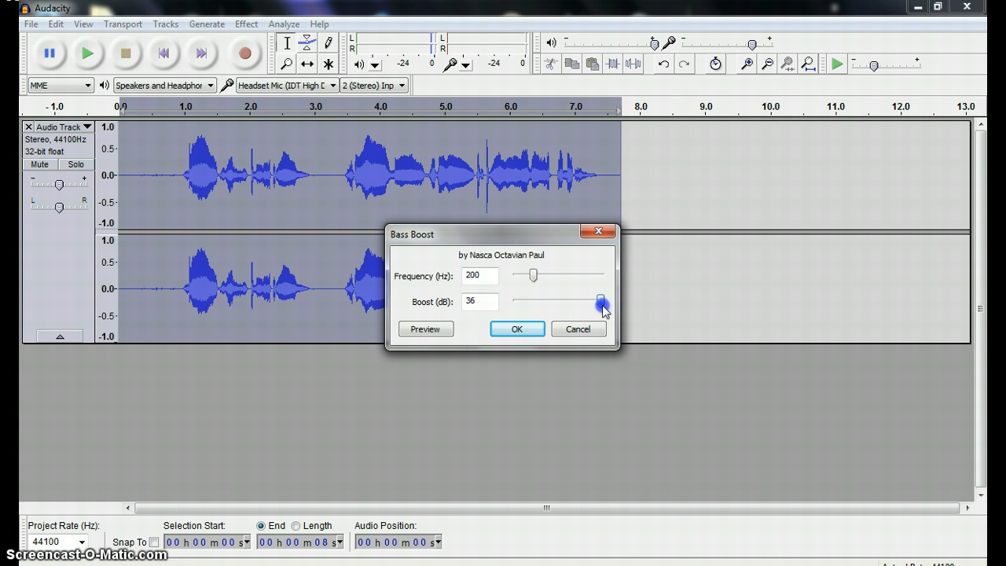
click(517, 329)
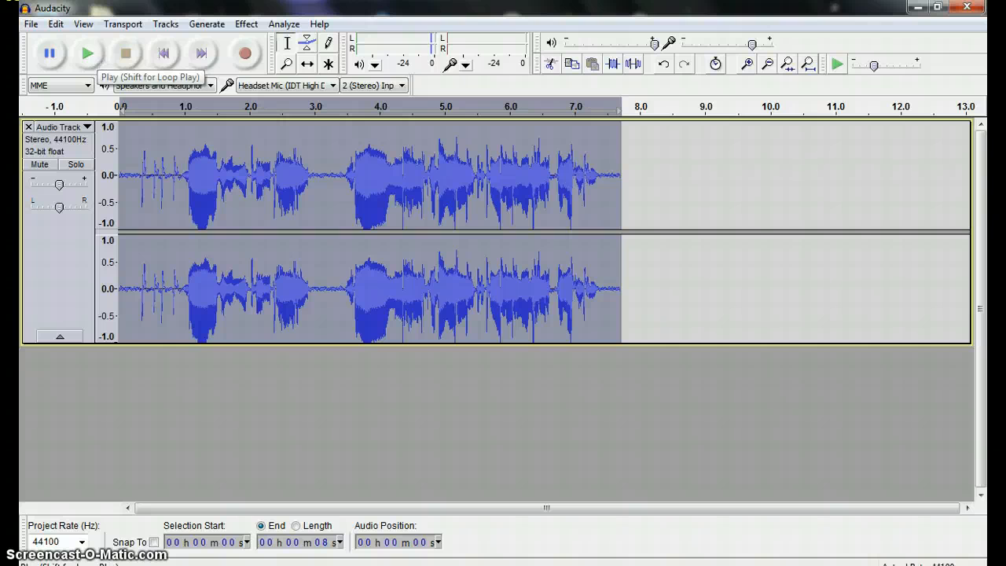
click(85, 57)
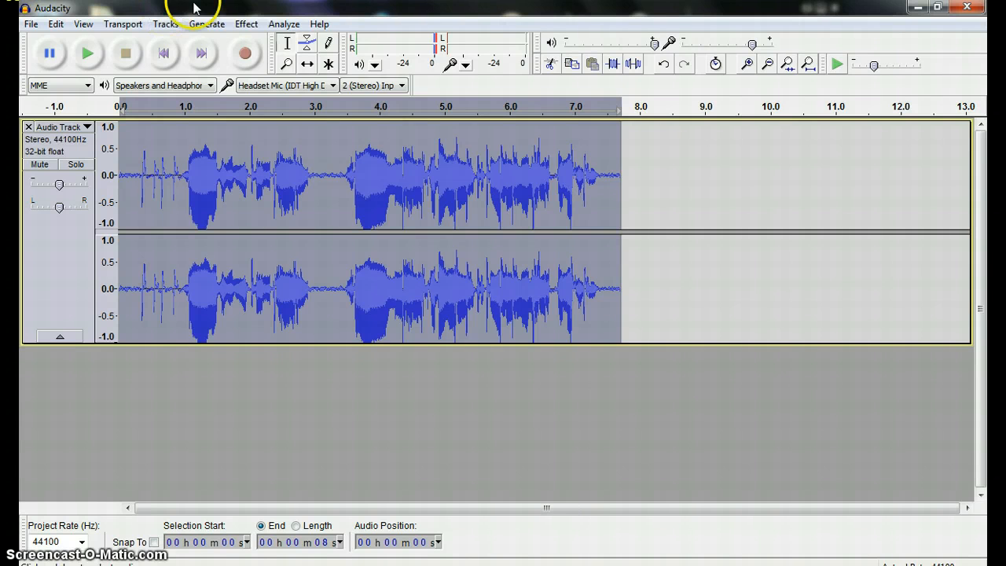
- Raise the recording's pitch by 109.726 percent (12.82 semitones) with Change Pitch and play it back
click(246, 25)
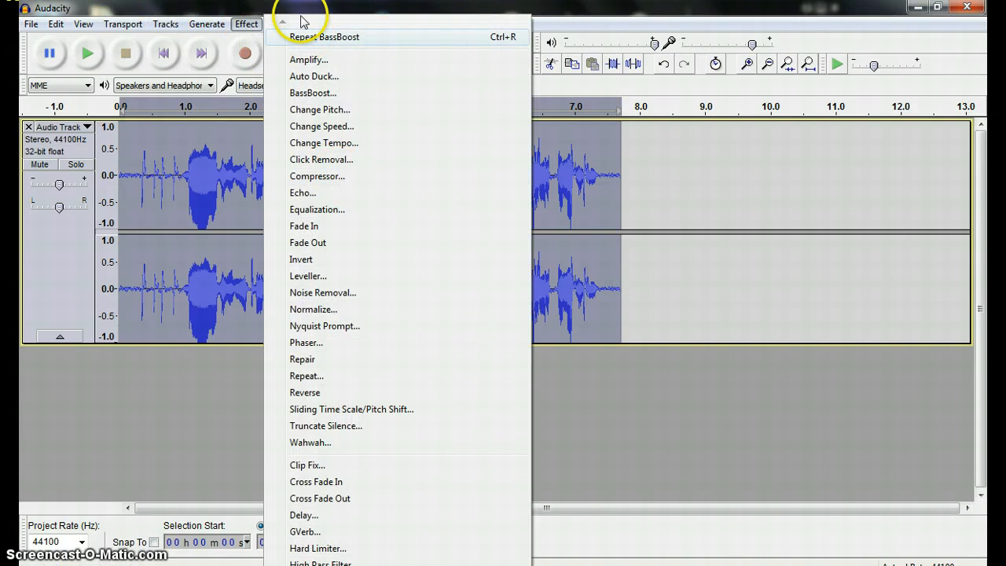
click(342, 110)
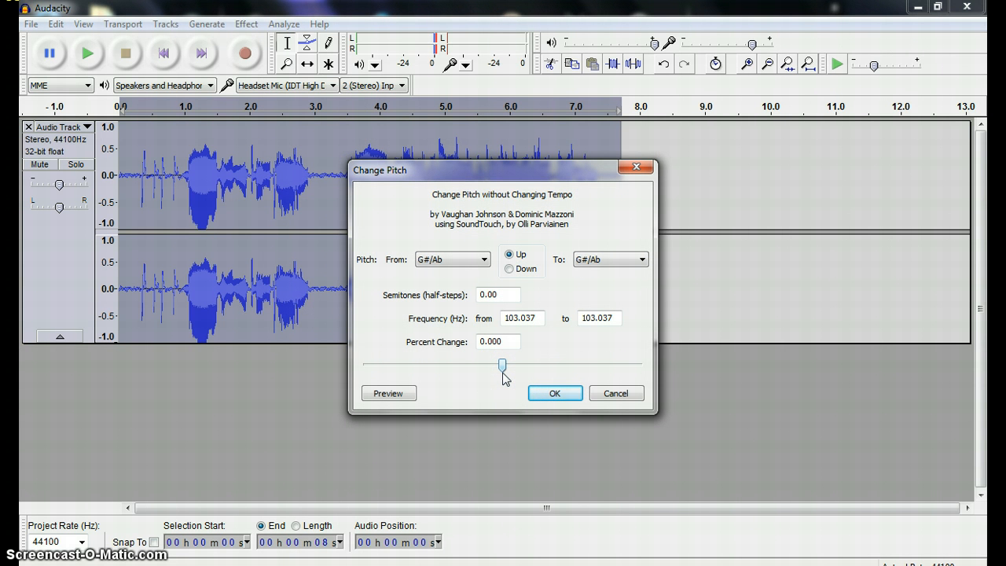
drag(504, 374, 554, 379)
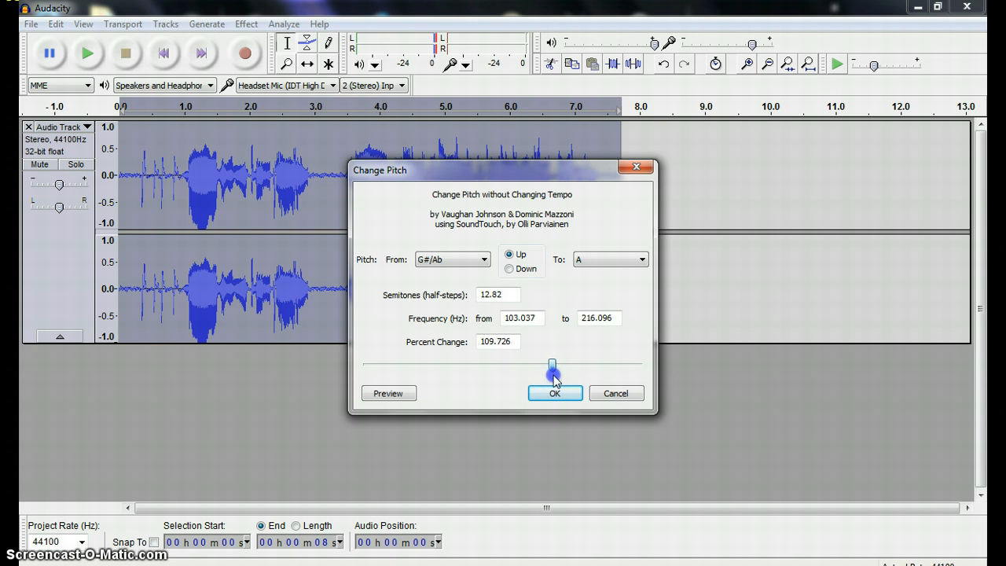
click(556, 394)
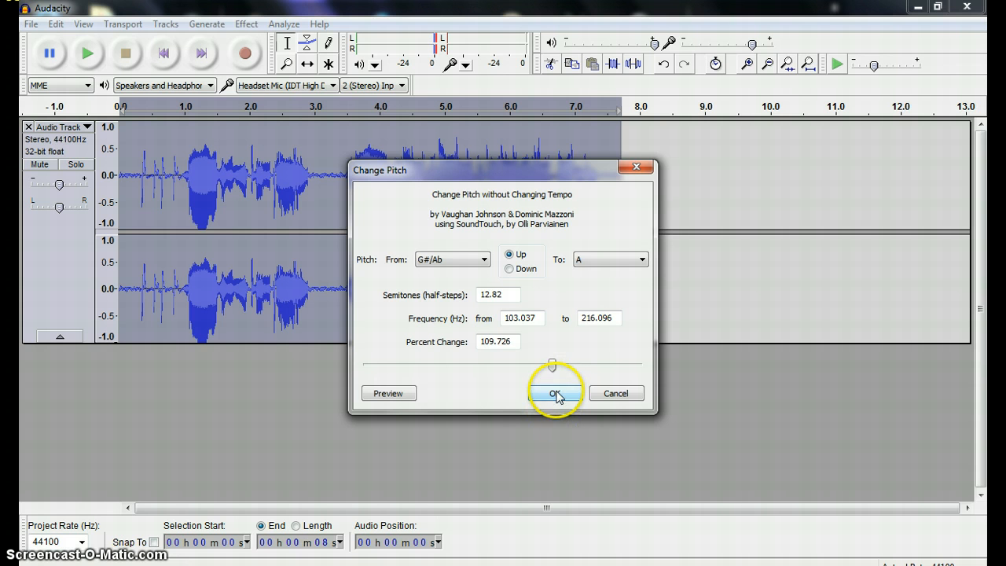
click(546, 400)
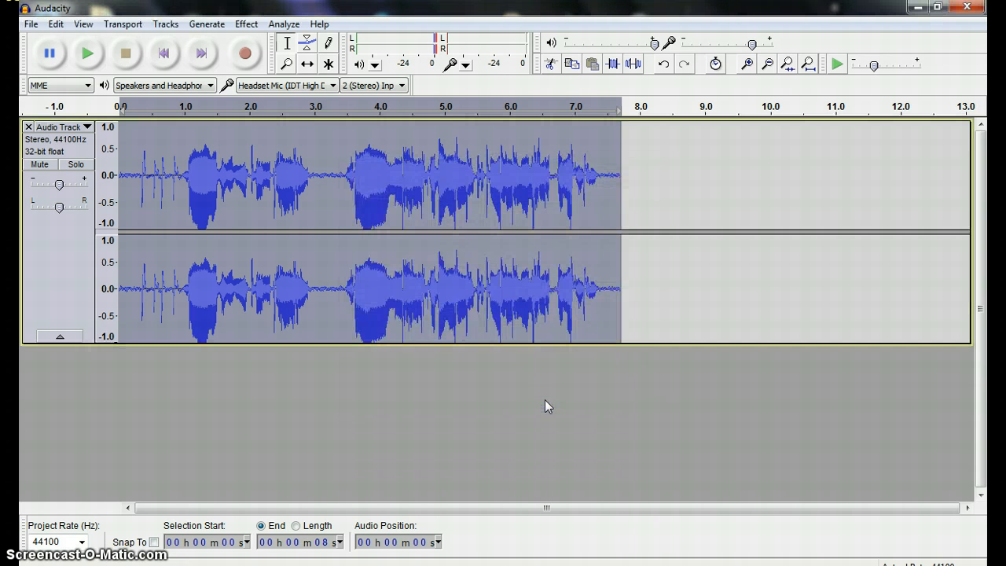
click(85, 57)
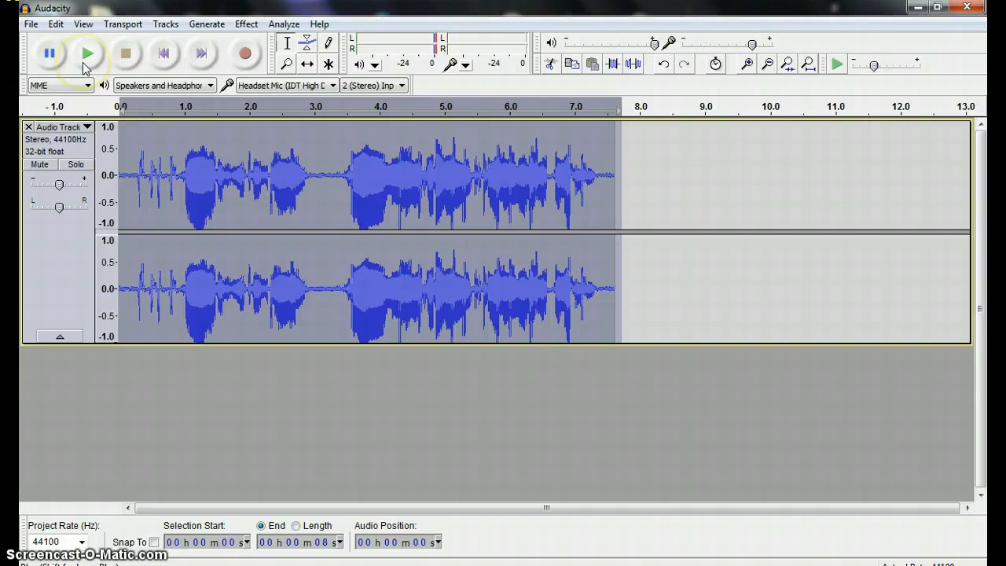
- Undo both the pitch change and the bass boost on the voice recording
click(56, 24)
click(67, 41)
click(56, 24)
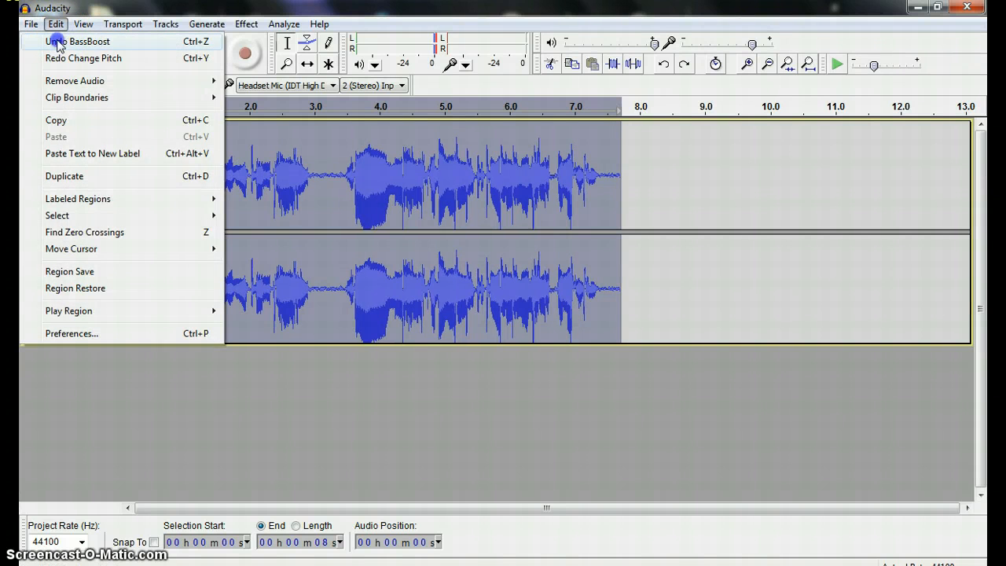
click(63, 41)
click(246, 23)
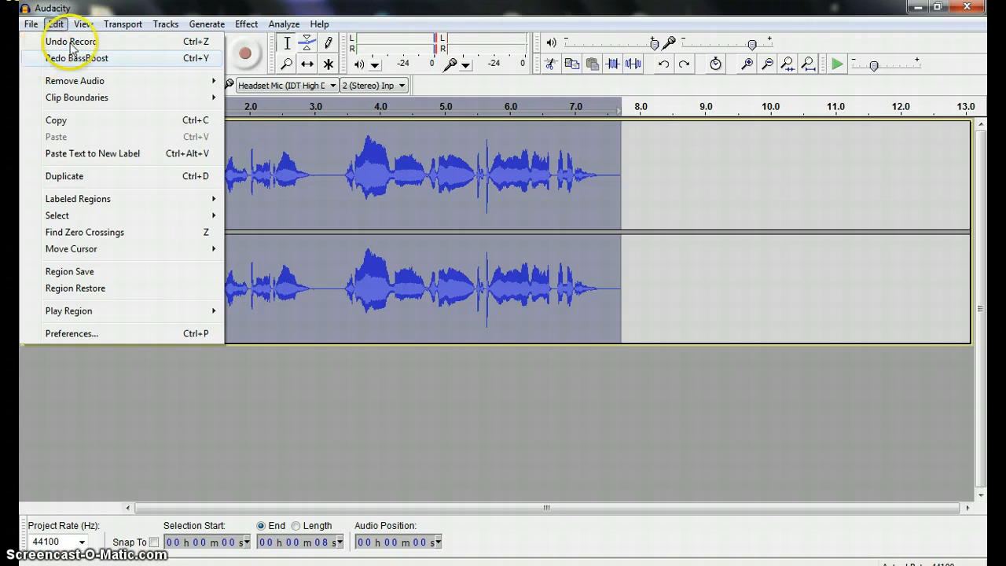
mouse_move(234, 29)
click(165, 8)
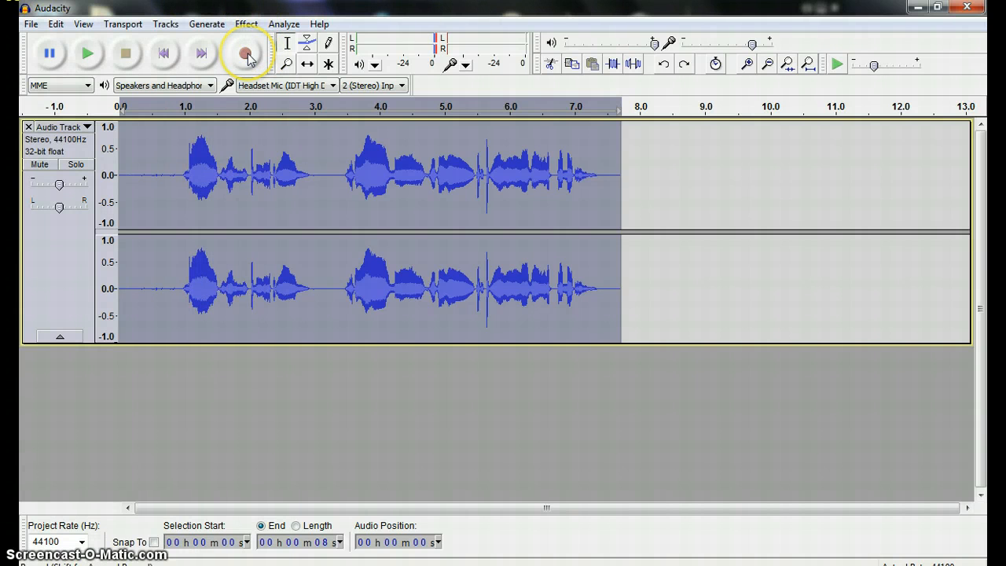
- Apply Change Pitch to the original recording with a 109.726 percent increase and listen to it
click(246, 24)
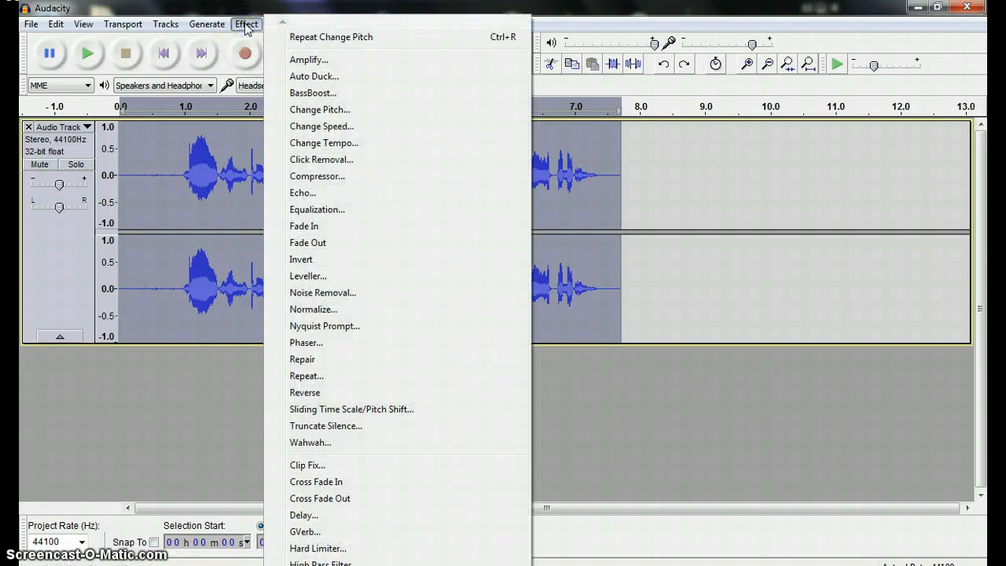
click(340, 110)
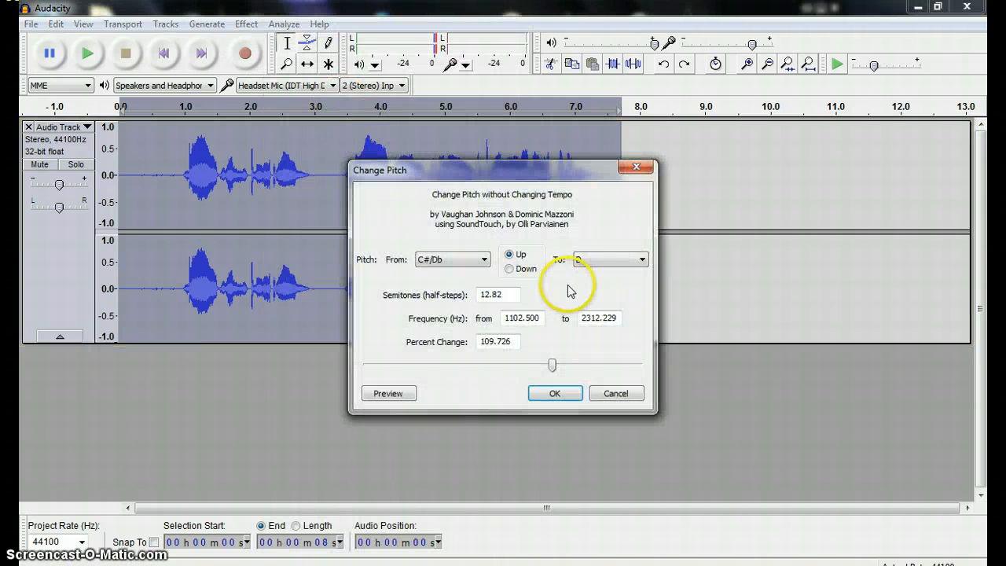
click(566, 393)
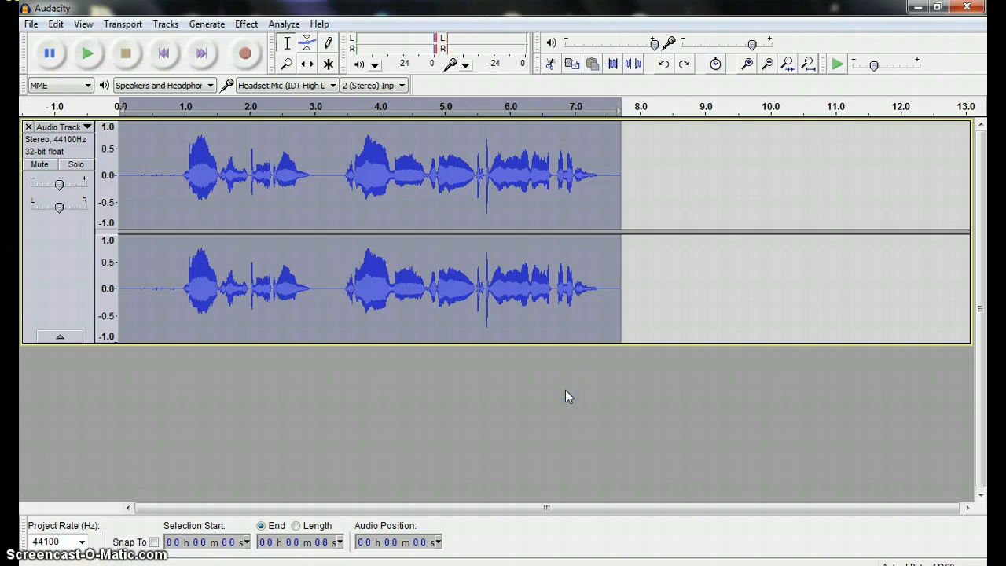
click(89, 54)
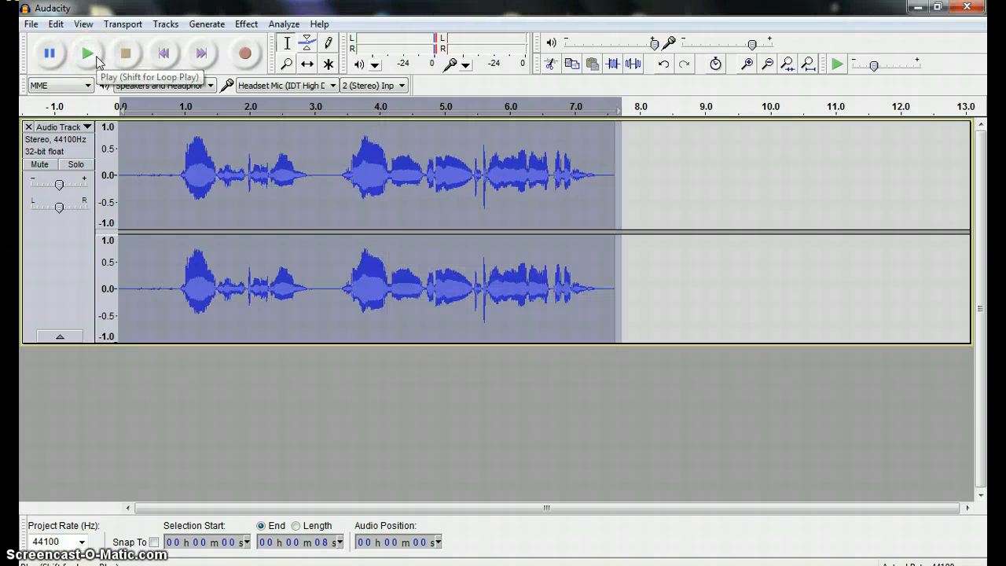
click(89, 54)
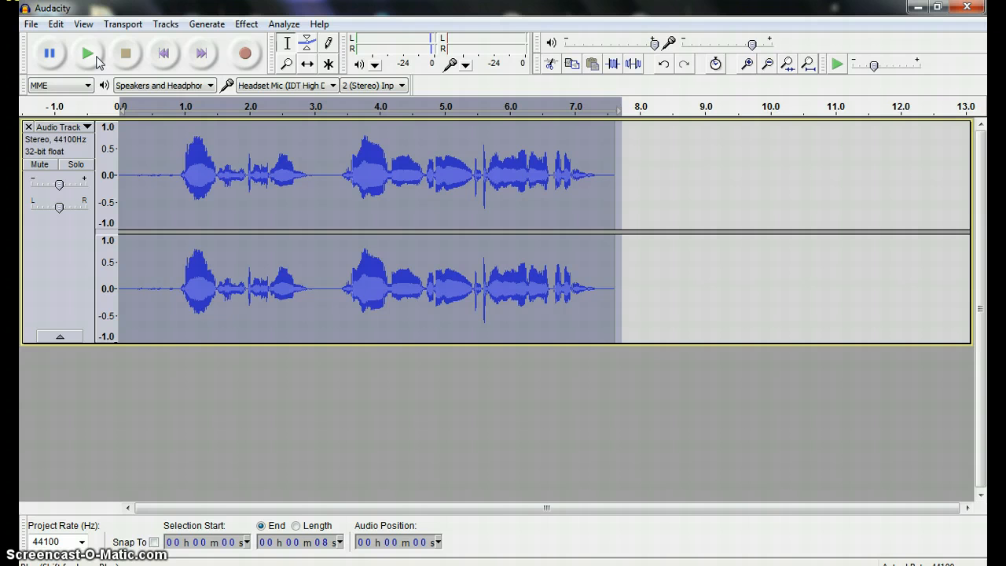
- Undo the last pitch change and clear the selection on the track
click(56, 24)
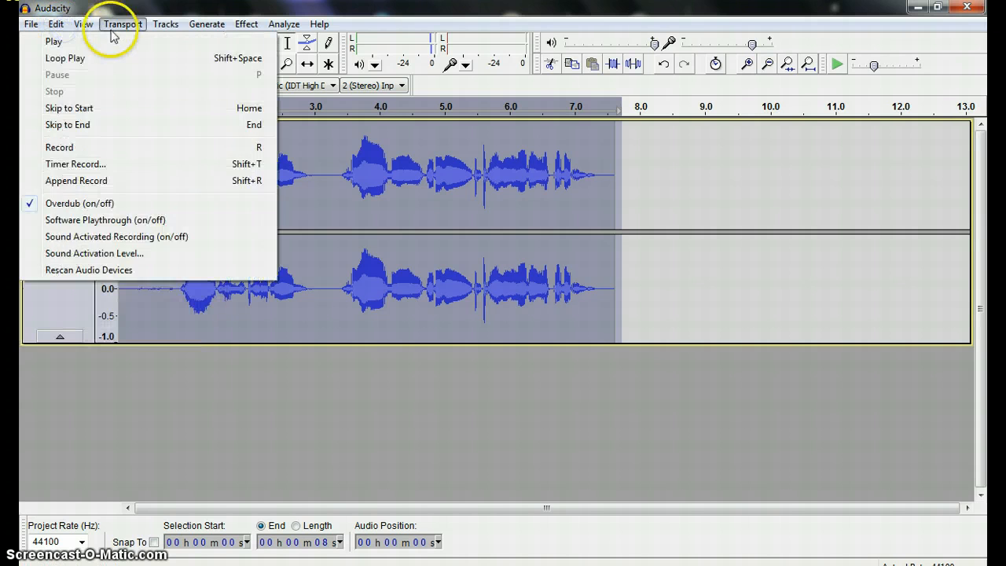
click(269, 34)
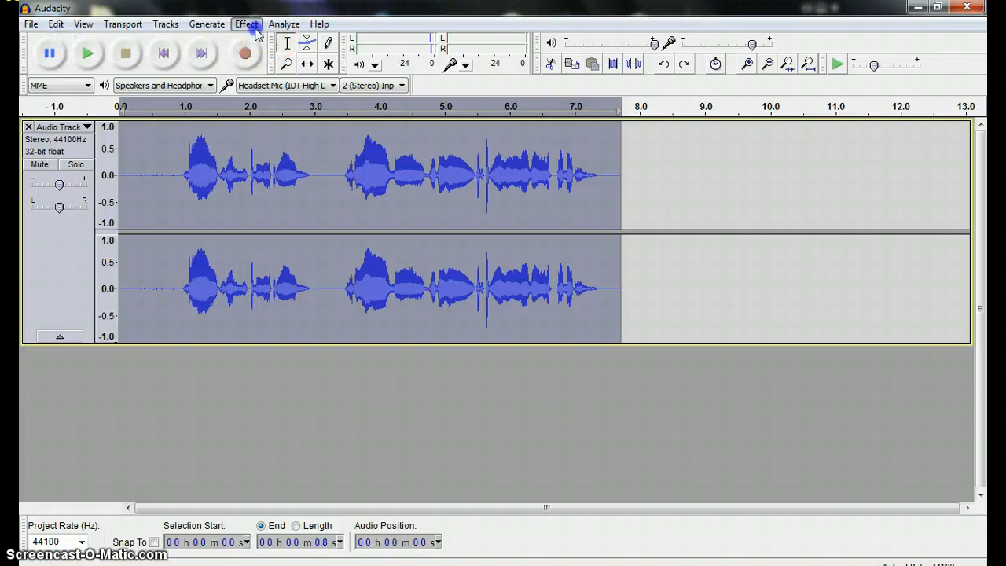
click(246, 24)
mouse_move(57, 24)
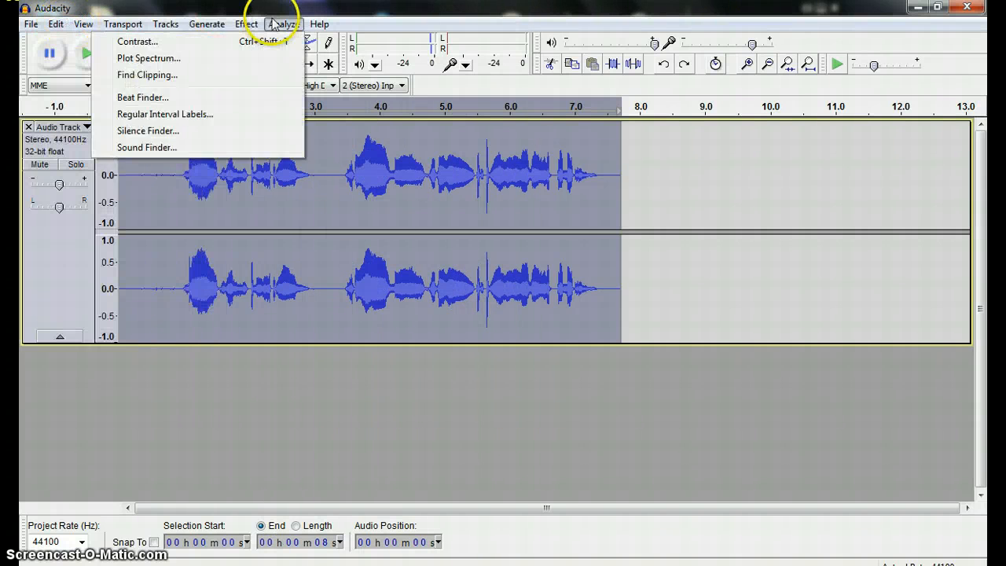
mouse_move(243, 25)
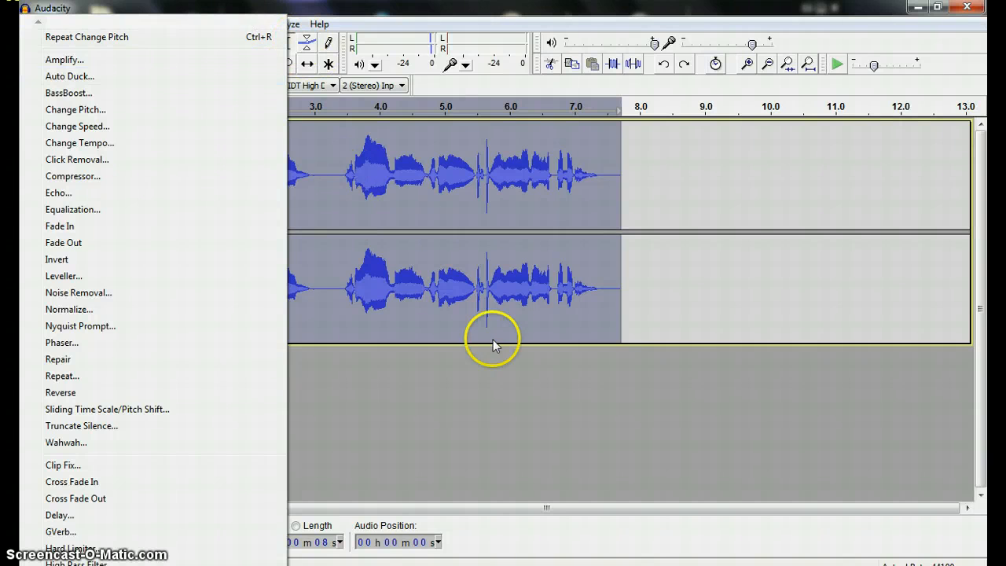
click(325, 209)
- Lower the whole recording's pitch by 36 percent (-7.73 semitones) with Change Pitch and play it back
click(248, 25)
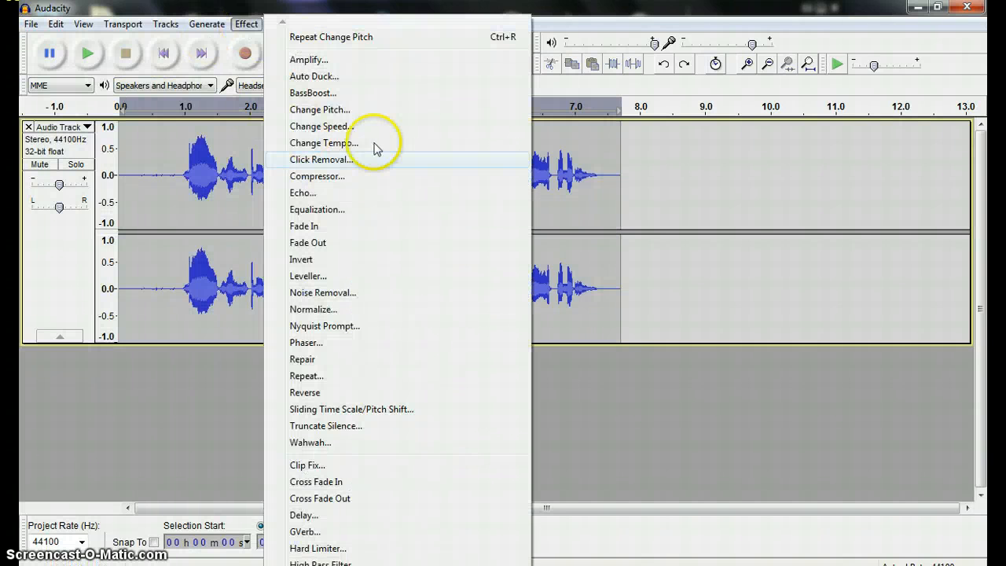
click(337, 106)
drag(551, 364, 450, 367)
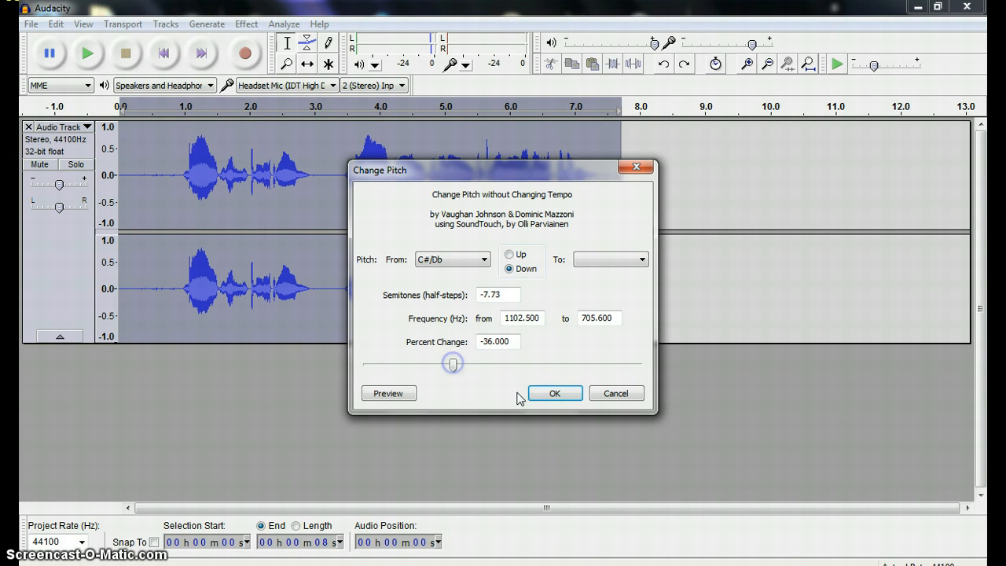
click(551, 393)
click(111, 70)
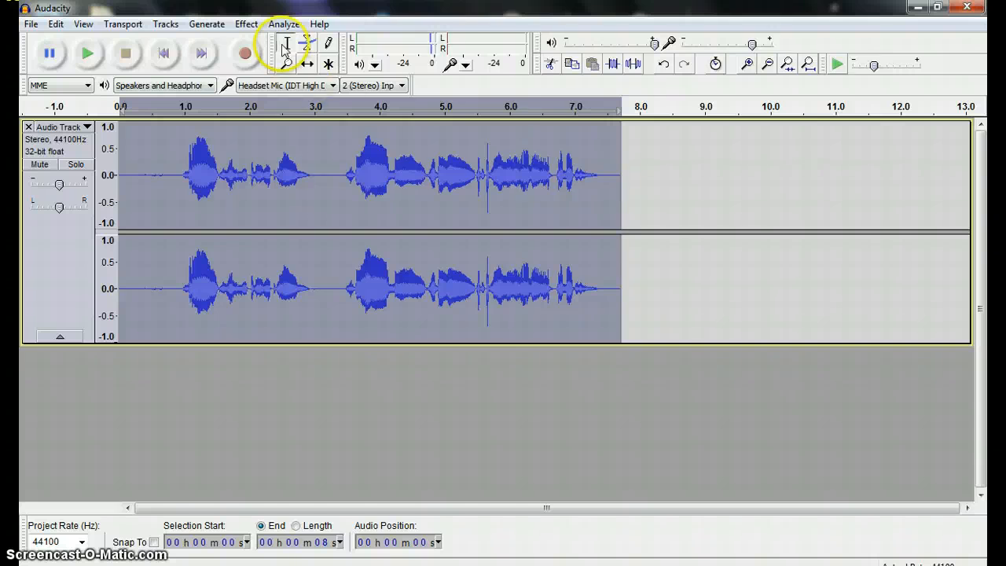
- Apply Change Pitch to the already lowered recording once more, keeping the effect's current settings
click(246, 24)
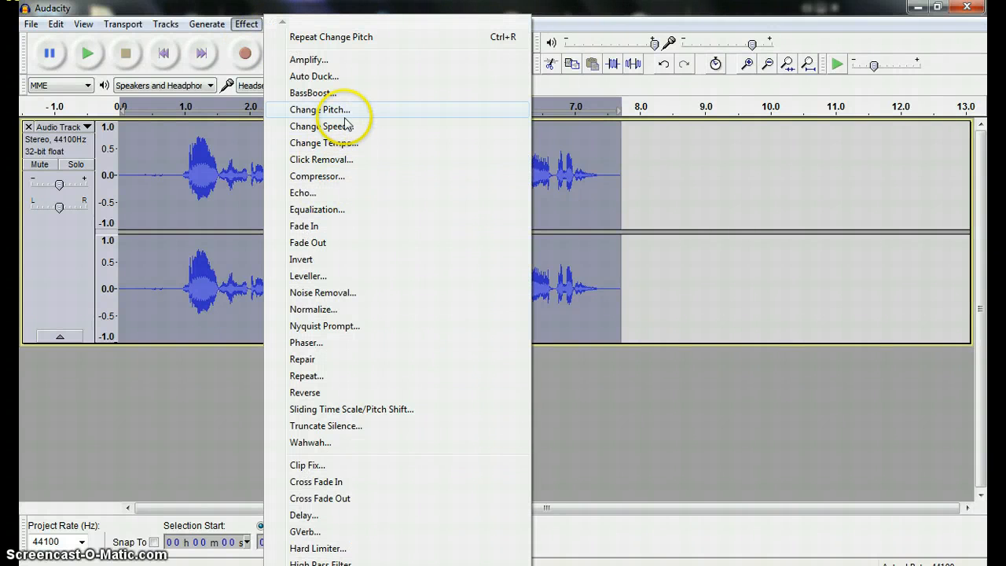
click(338, 110)
click(556, 394)
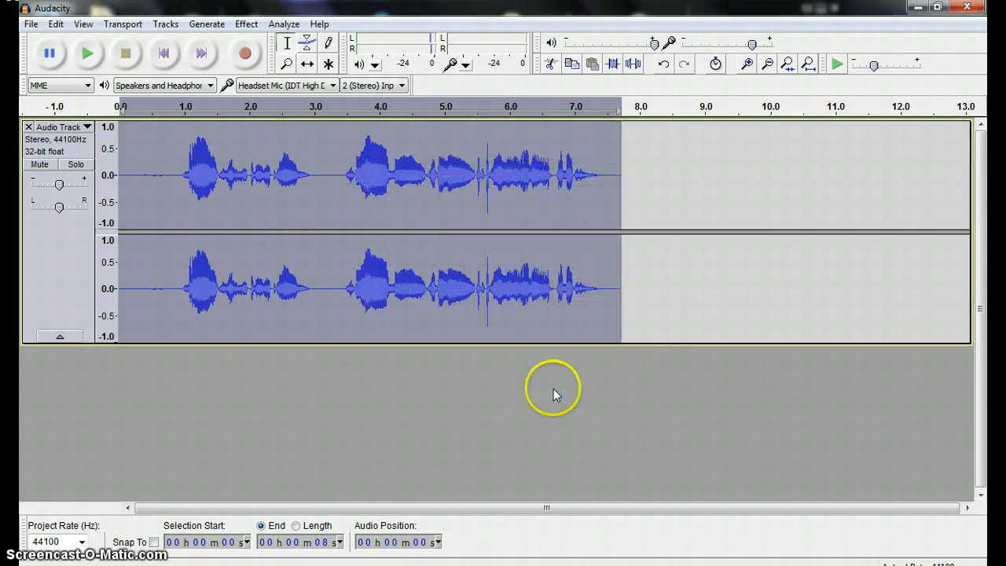
- Play the recording with its pitch lowered twice, and undo the second Change Pitch
click(89, 53)
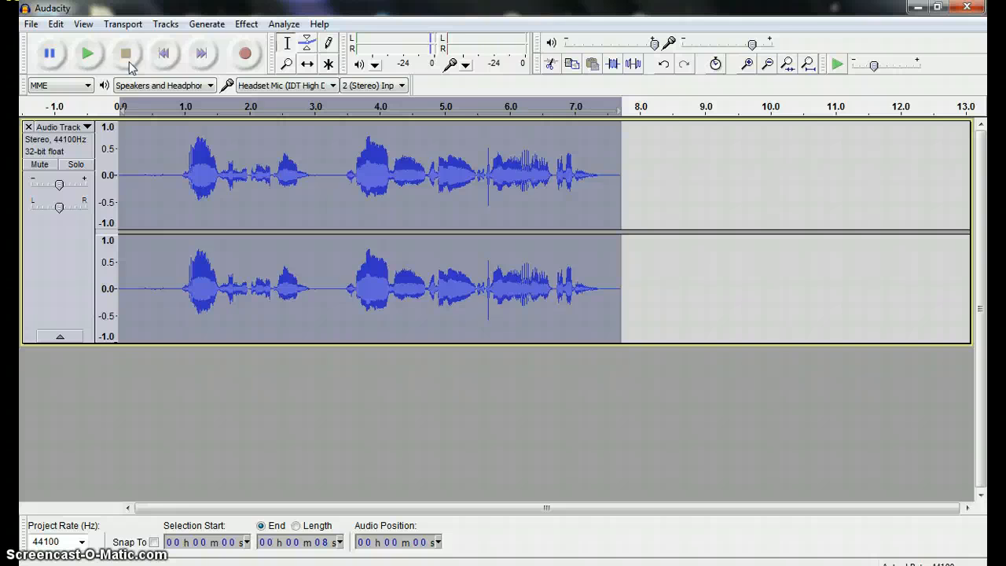
click(246, 24)
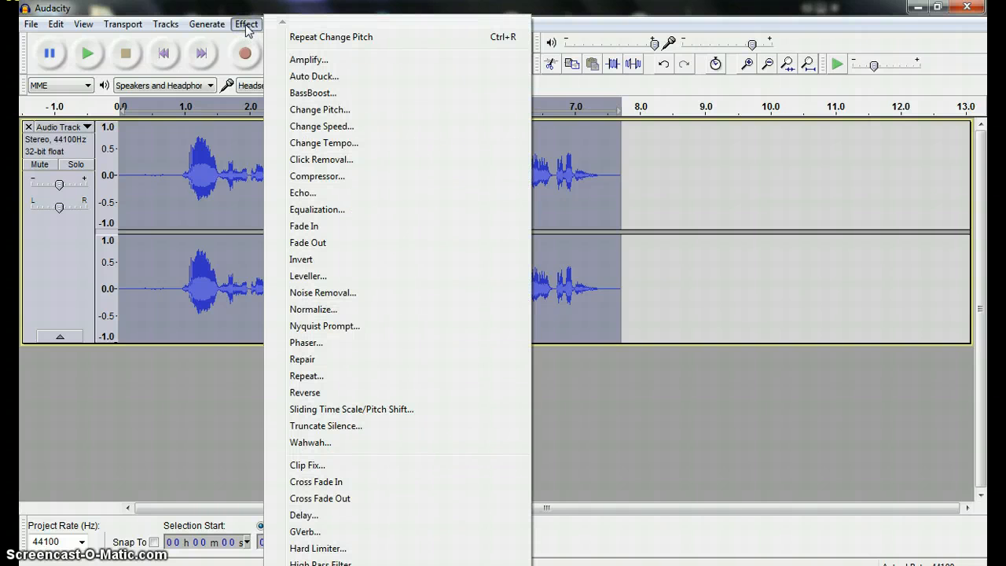
click(246, 25)
click(55, 25)
click(269, 45)
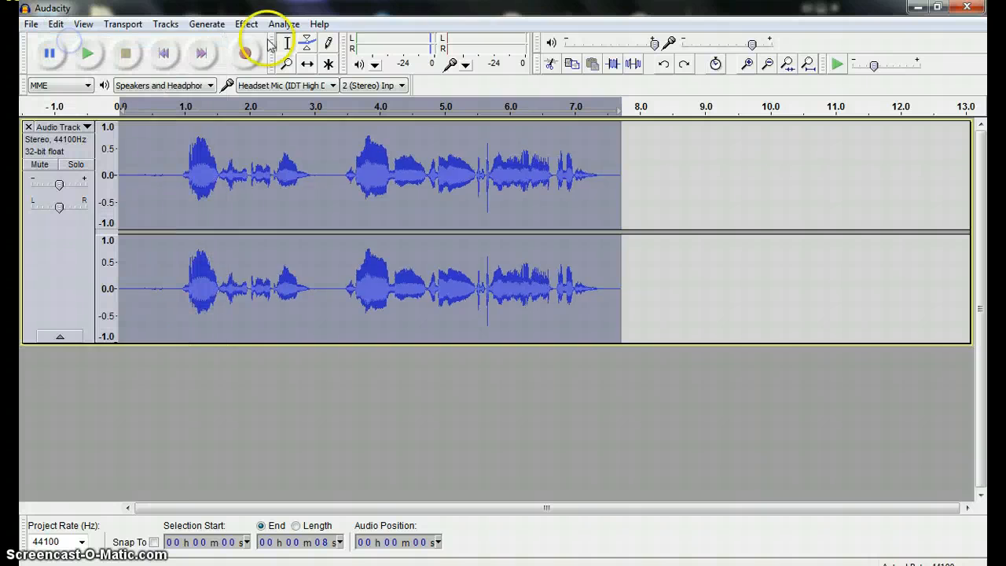
- Speed up the whole recording by 69.335 percent with Change Speed and play it back
click(246, 24)
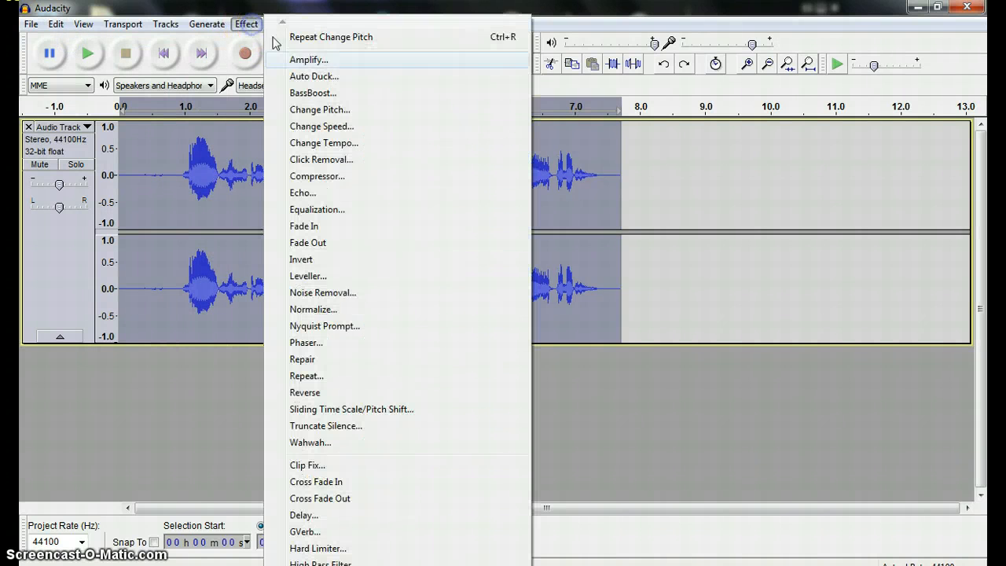
click(330, 127)
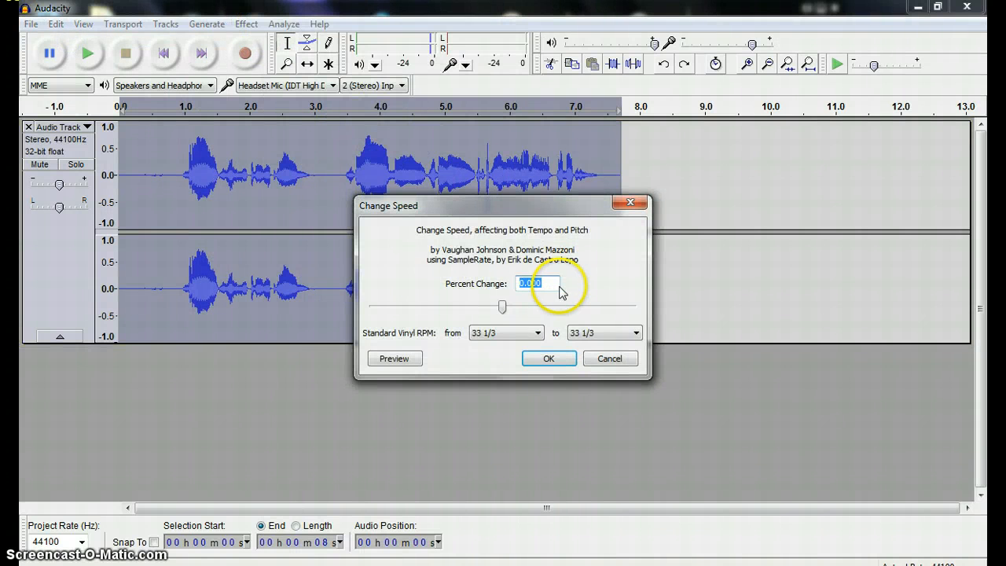
click(503, 309)
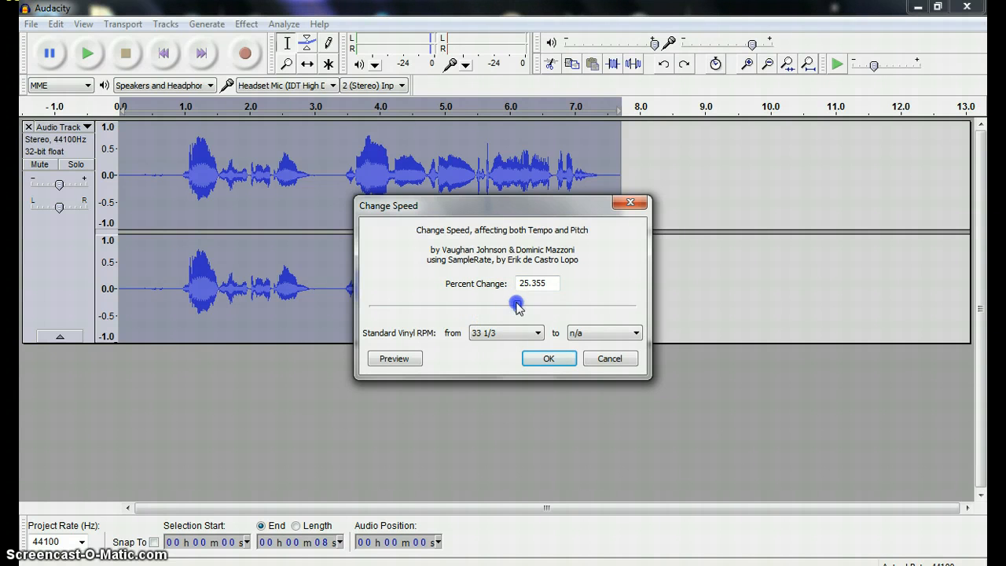
click(546, 360)
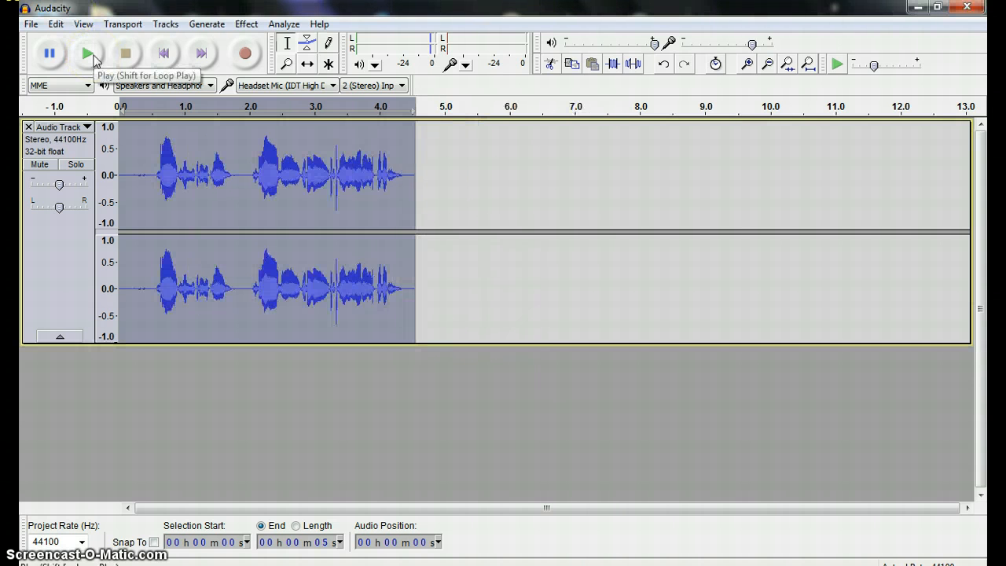
click(90, 55)
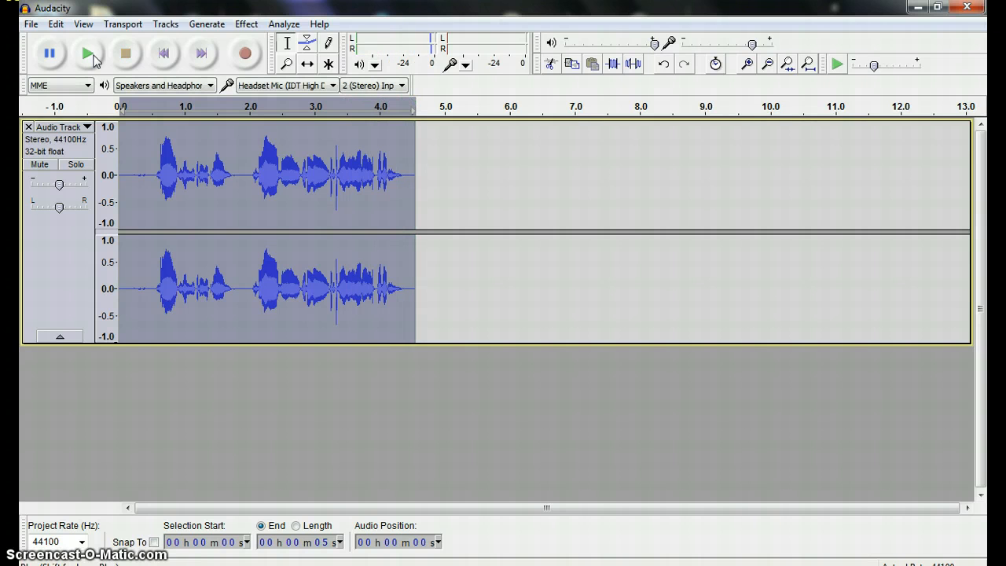
- Undo the speed increase on the recording
click(246, 24)
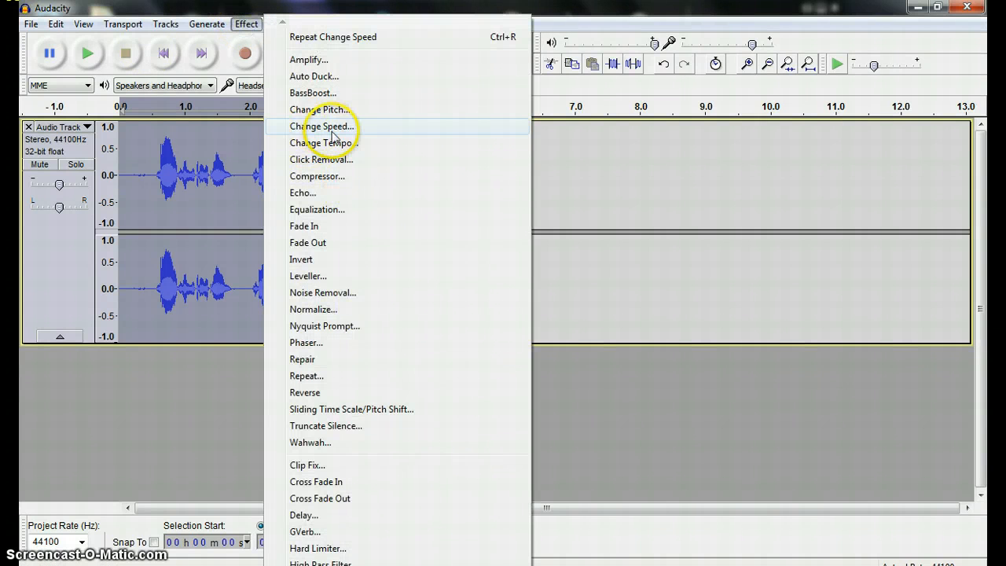
click(166, 23)
click(56, 23)
click(56, 38)
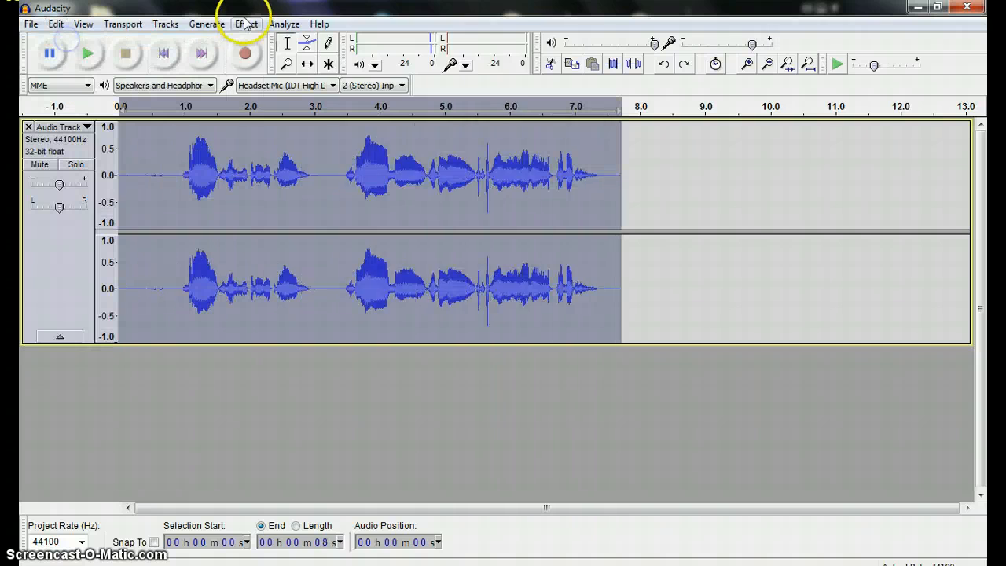
- Slow the whole recording down with Change Speed at -42 percent, listen to part of it and stop playback
click(246, 23)
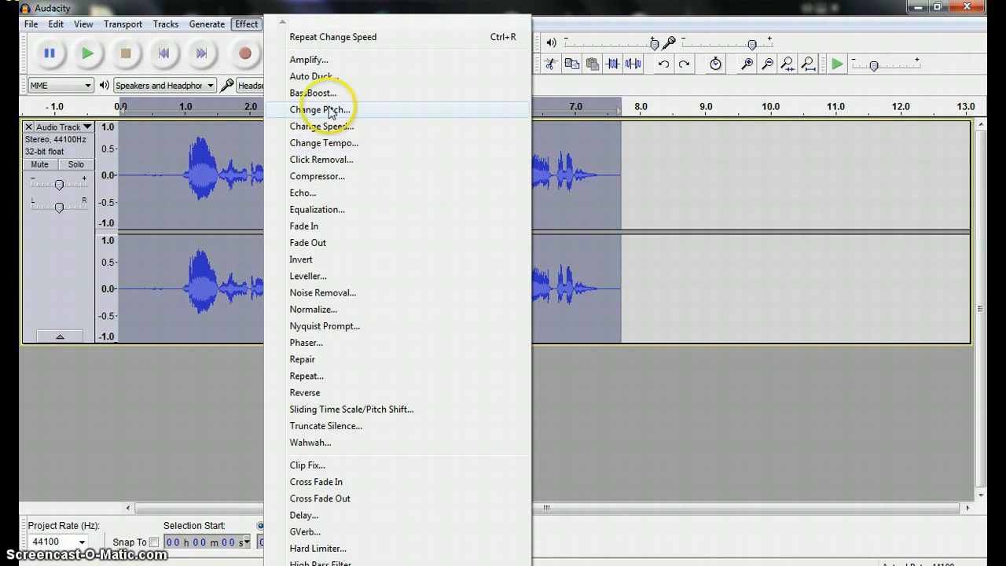
click(353, 128)
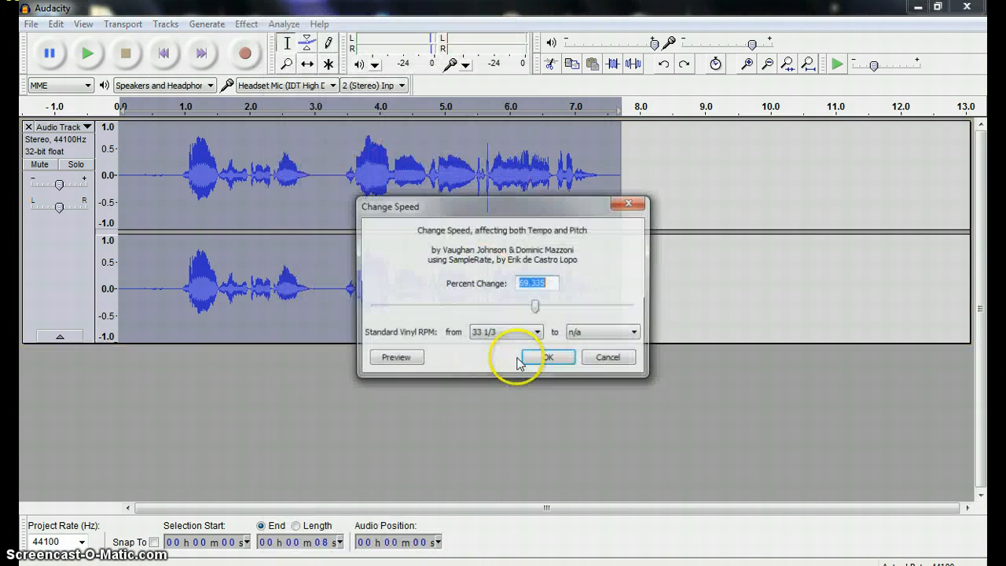
drag(535, 313, 442, 293)
click(549, 358)
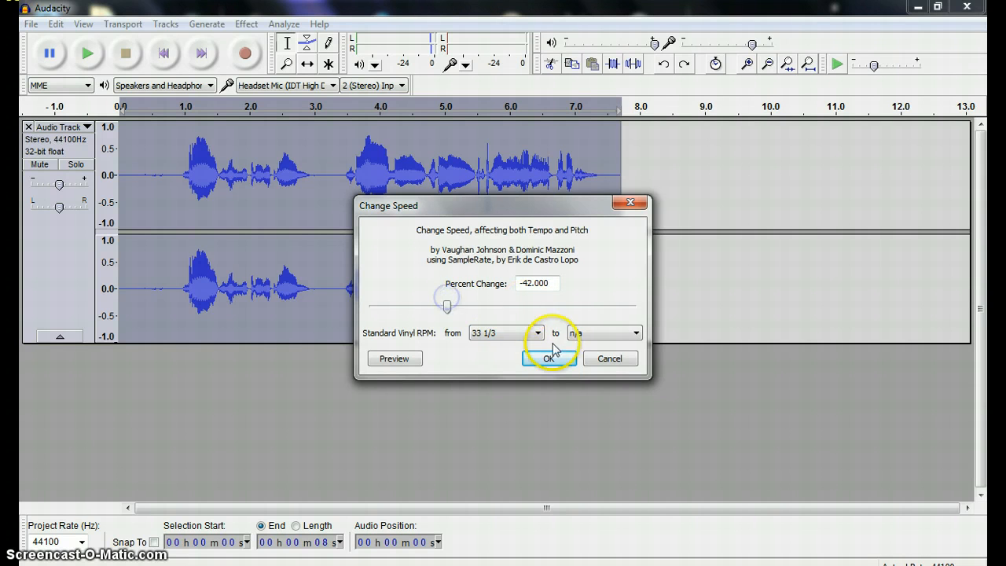
click(100, 53)
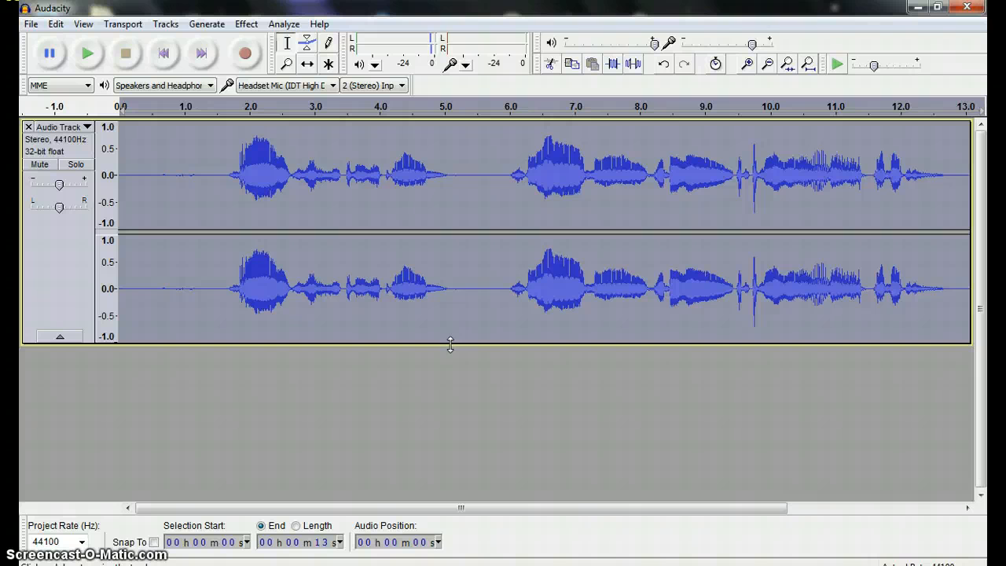
click(87, 54)
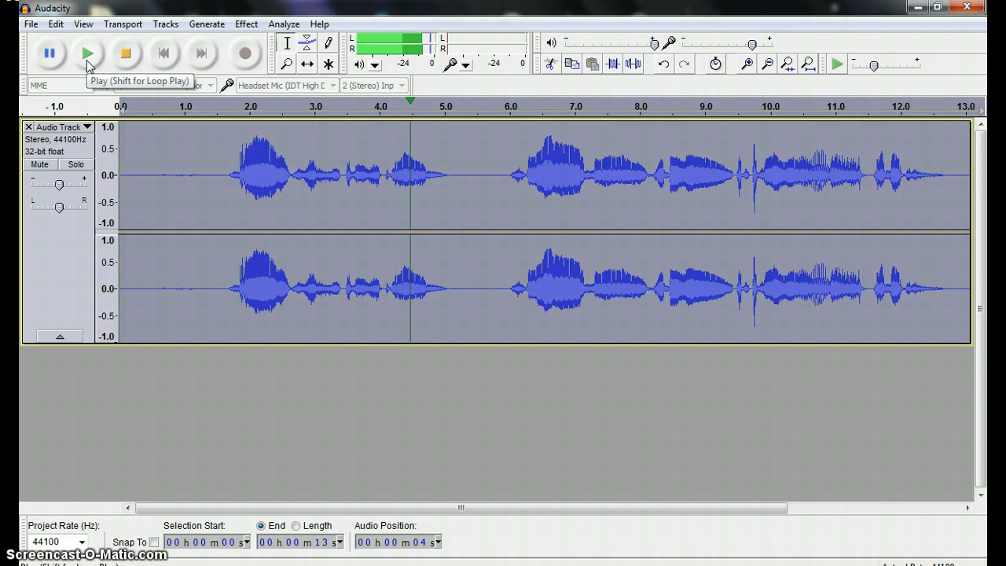
click(124, 65)
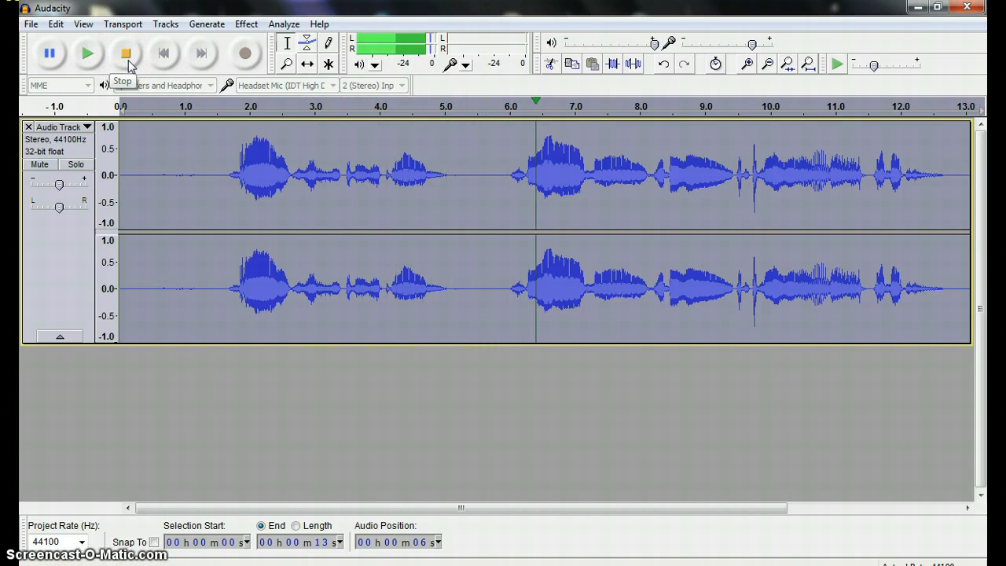
click(128, 65)
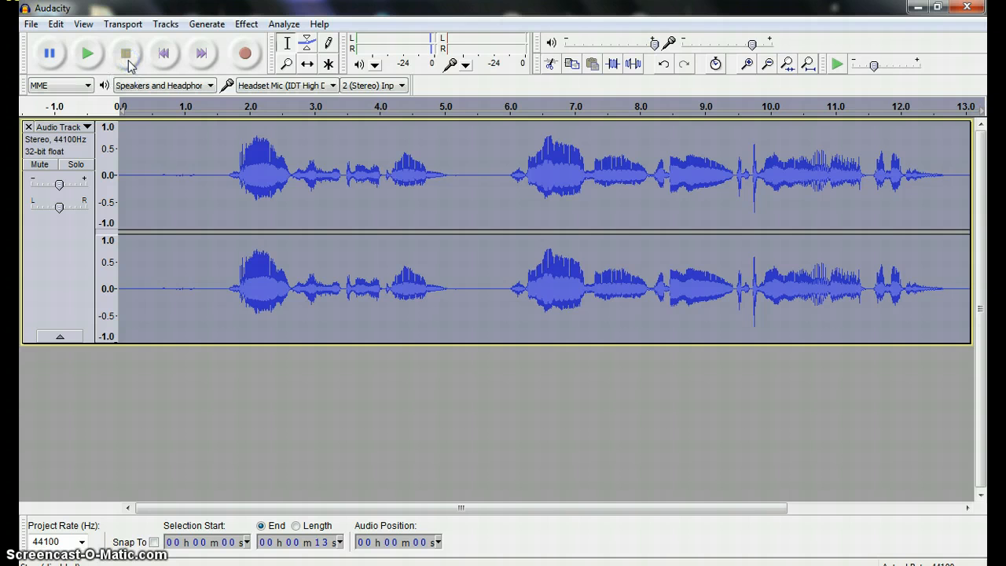
- Undo the slowdown and the remaining Change Pitch so the recording is back at its original pitch and speed
click(56, 24)
click(82, 41)
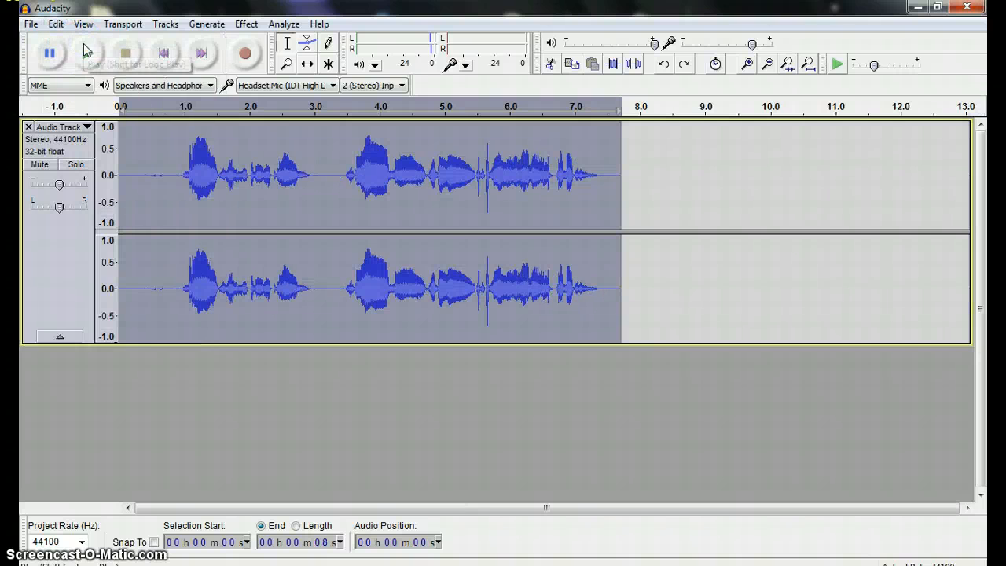
click(58, 25)
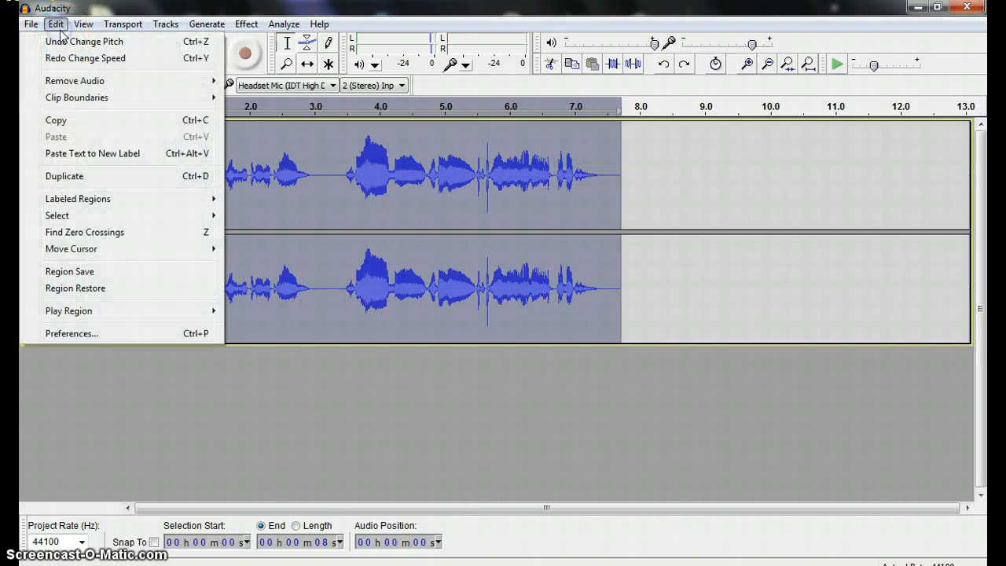
click(58, 36)
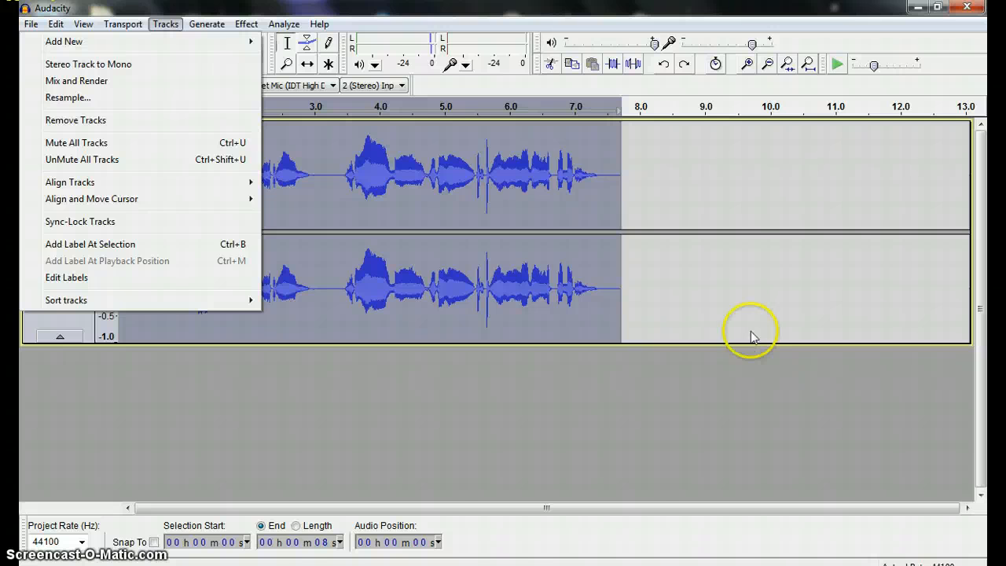
- Apply Echo to the whole recording with a 2-second delay time and a 0.5 decay factor, and listen to it
mouse_move(246, 23)
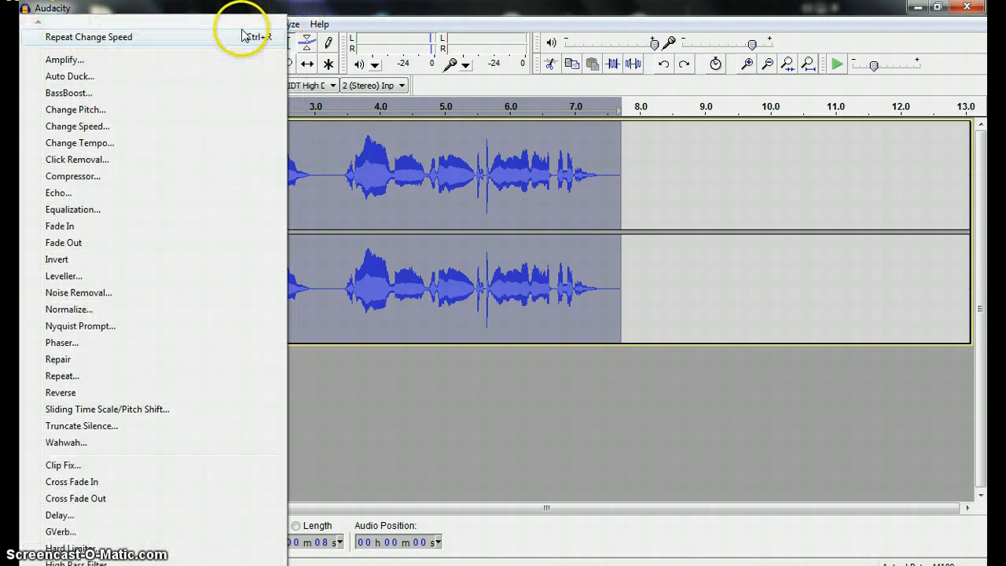
click(100, 196)
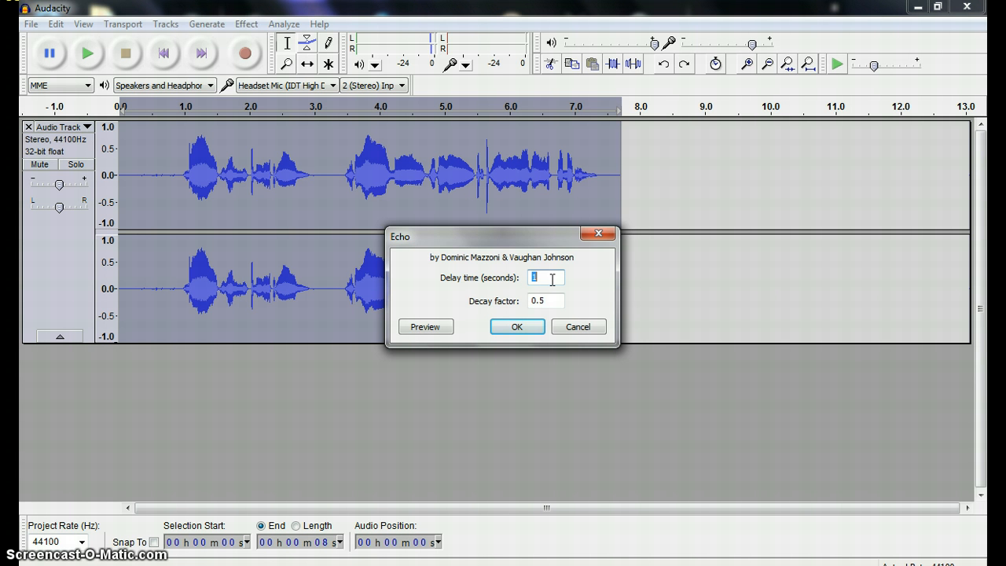
text(2)
click(517, 326)
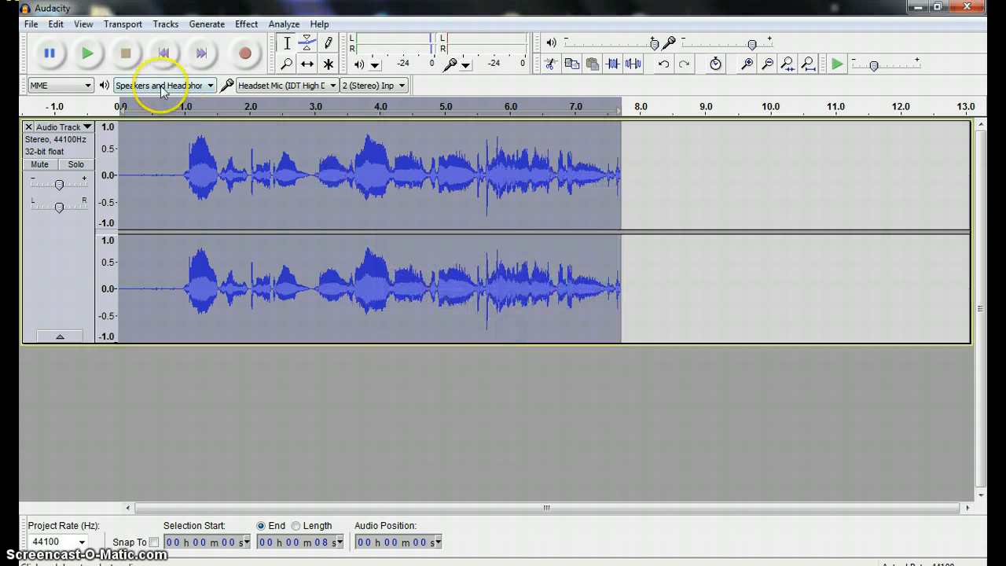
click(87, 55)
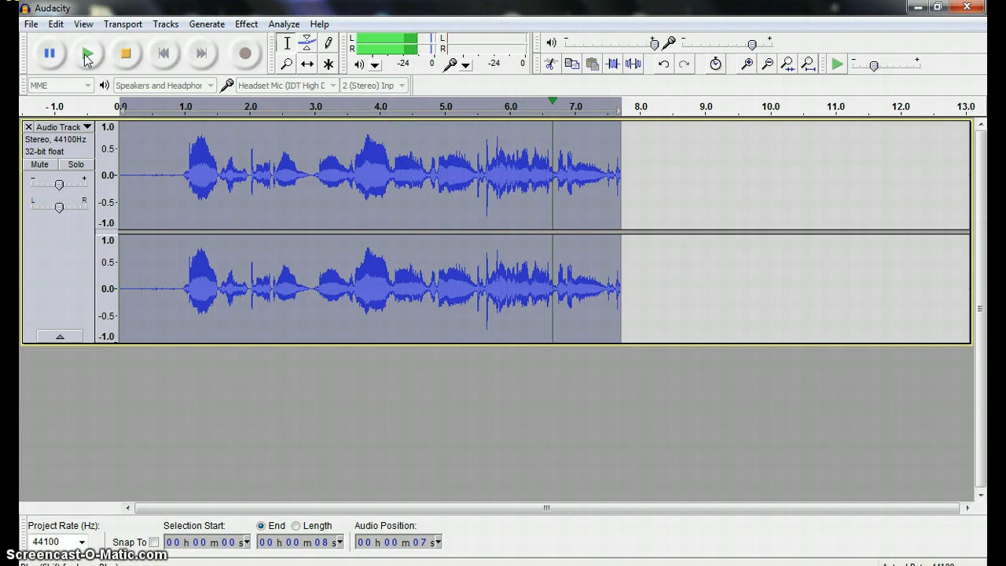
click(123, 52)
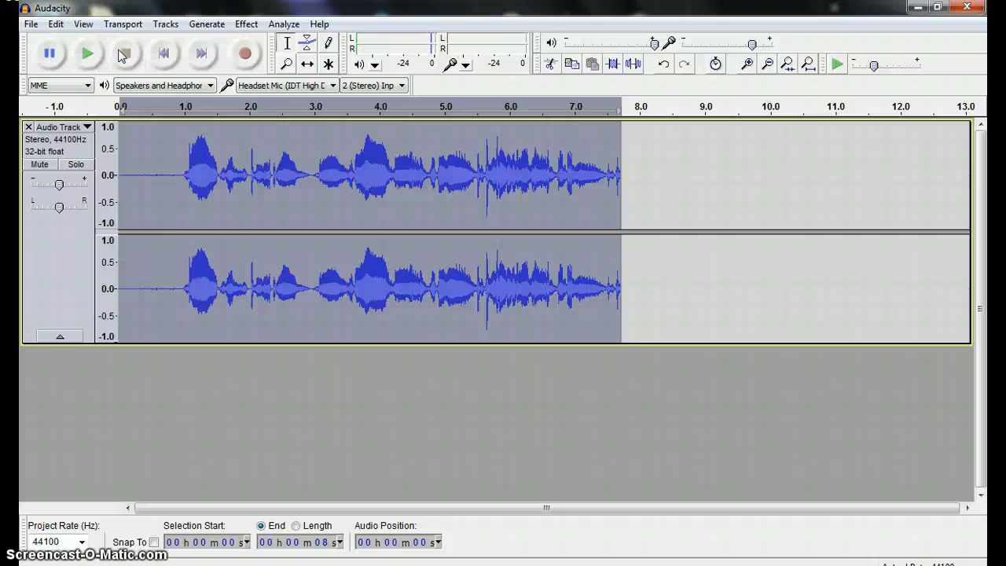
- Replace the echo with a Fade In across the whole recording and play it back
click(56, 24)
click(75, 43)
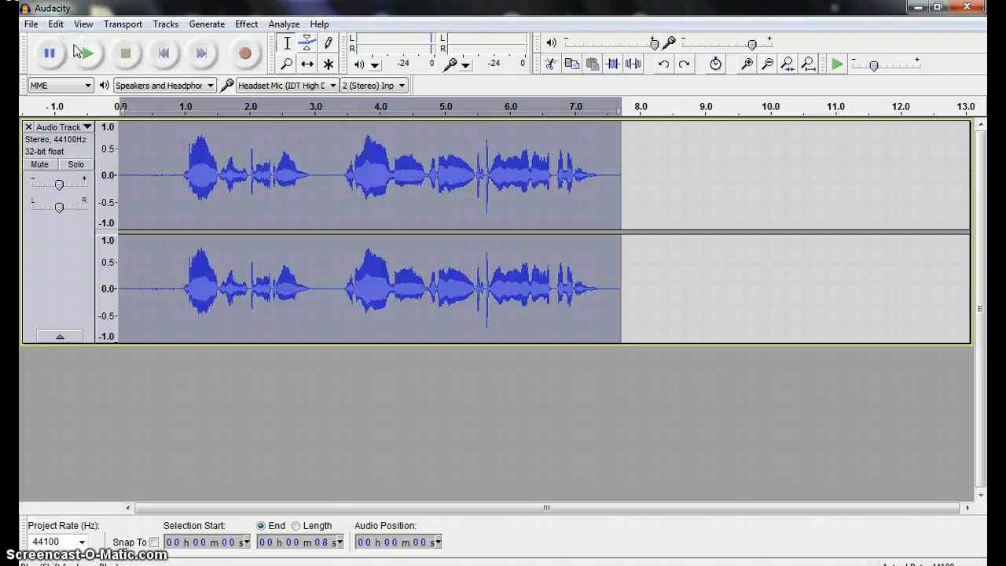
click(248, 23)
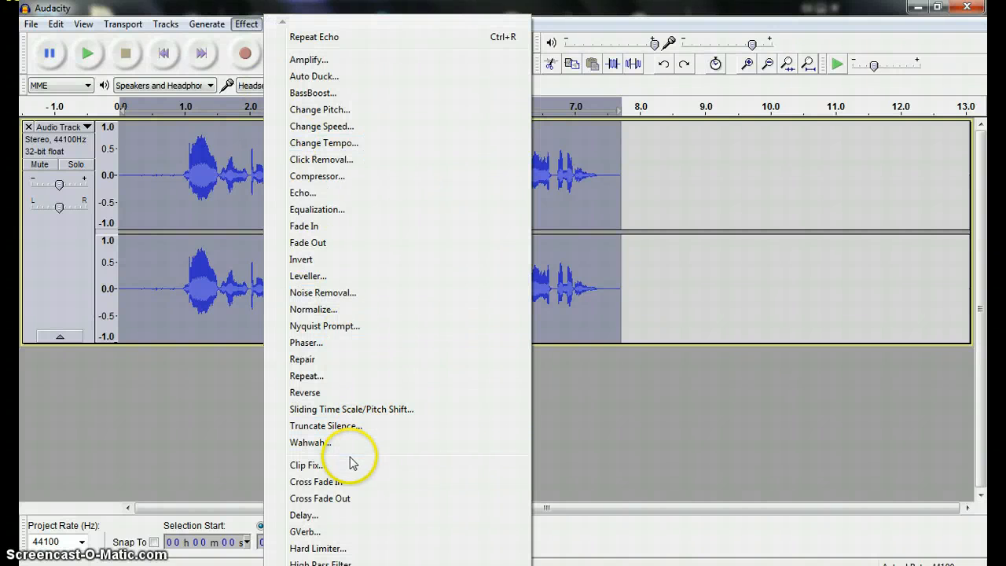
click(331, 227)
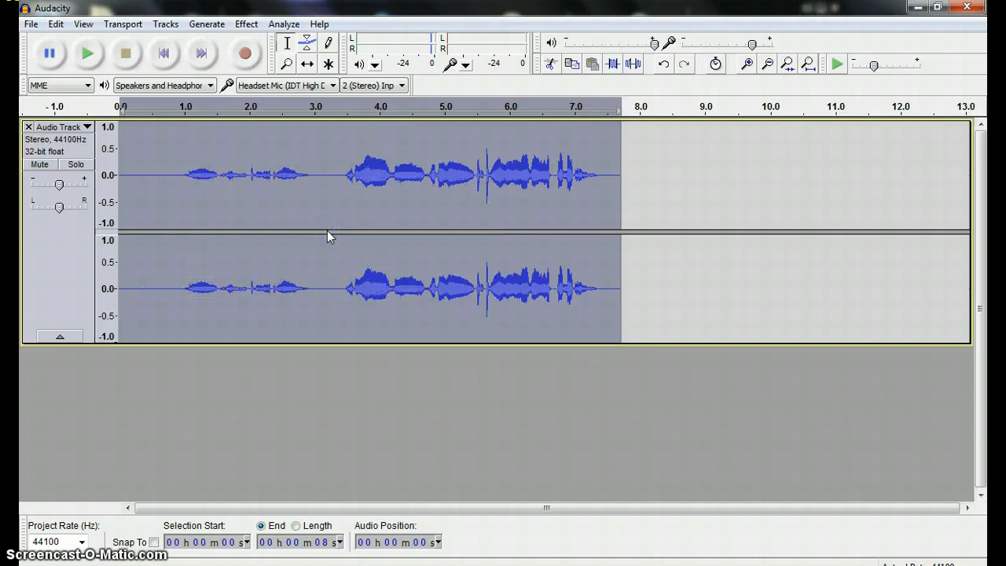
click(88, 62)
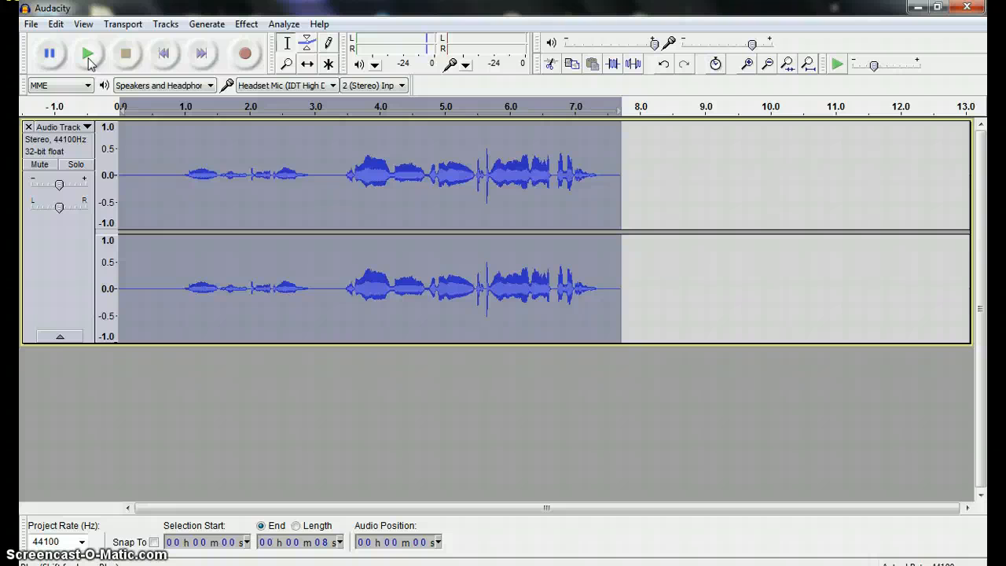
- Replace the Fade In with a Fade Out across the whole recording and play it back
click(32, 24)
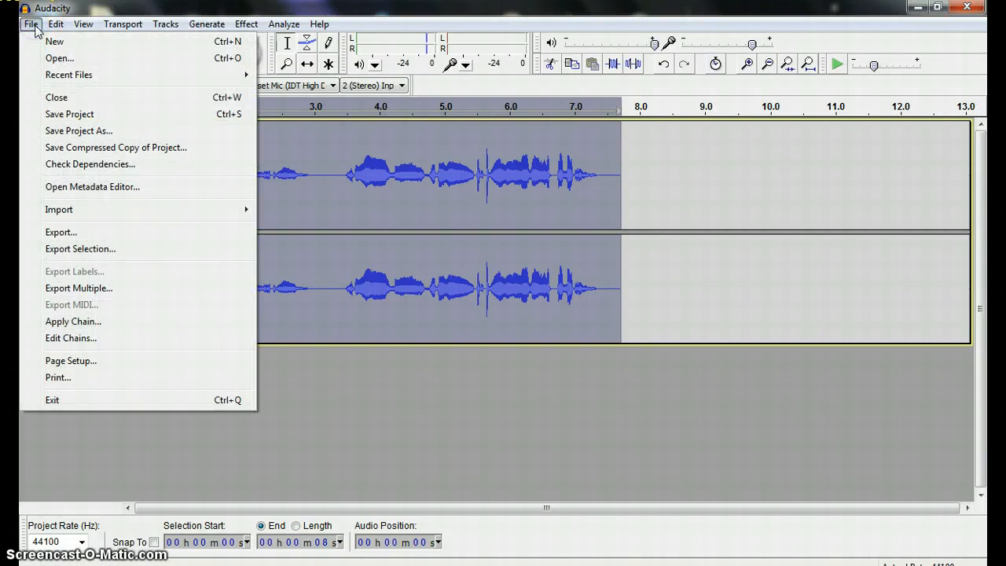
click(57, 42)
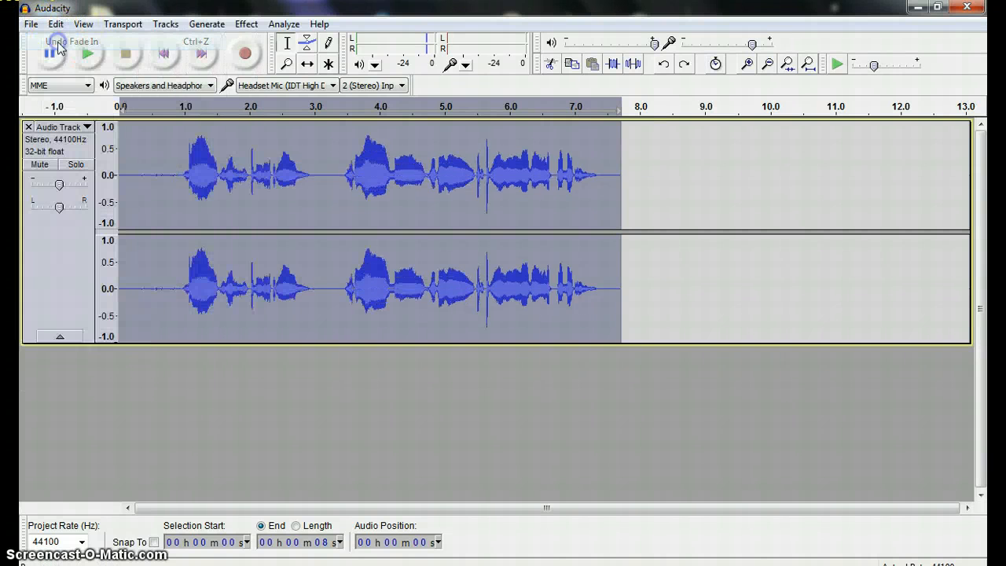
click(246, 24)
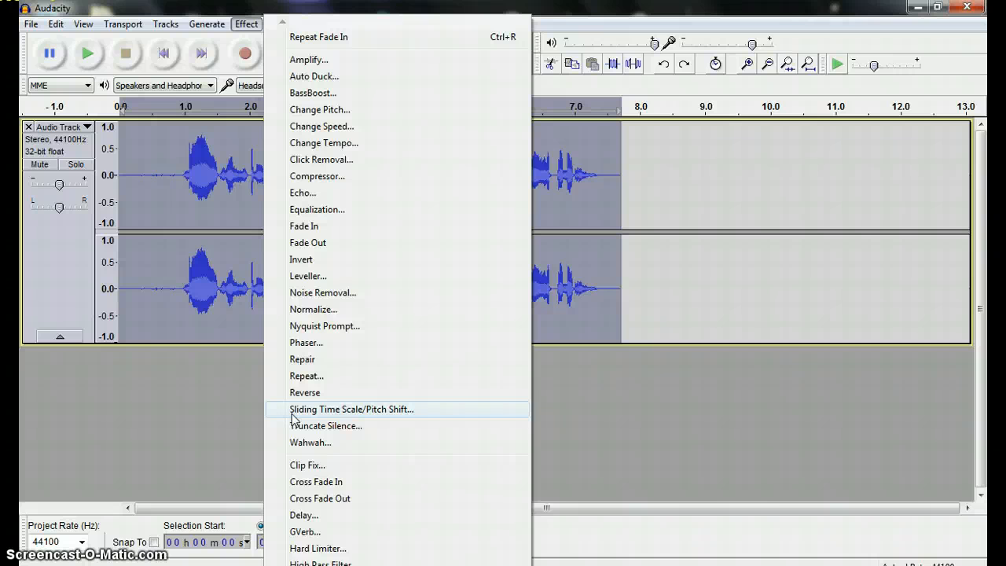
click(365, 245)
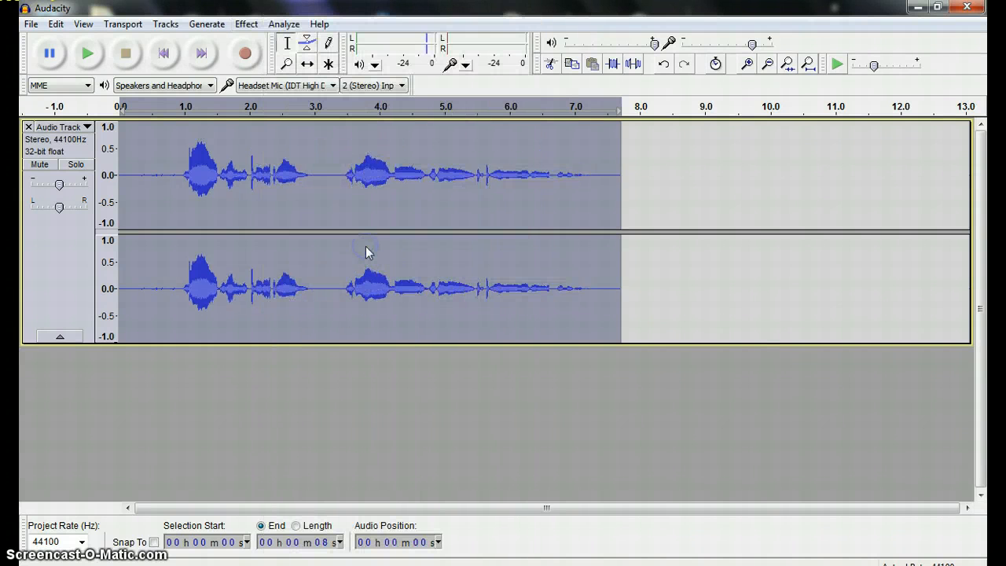
click(88, 54)
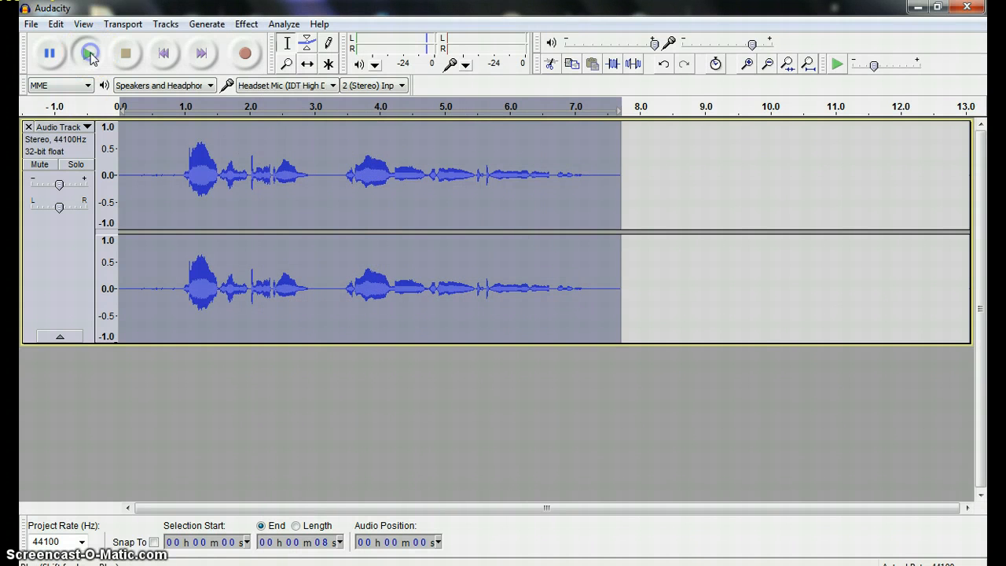
click(91, 54)
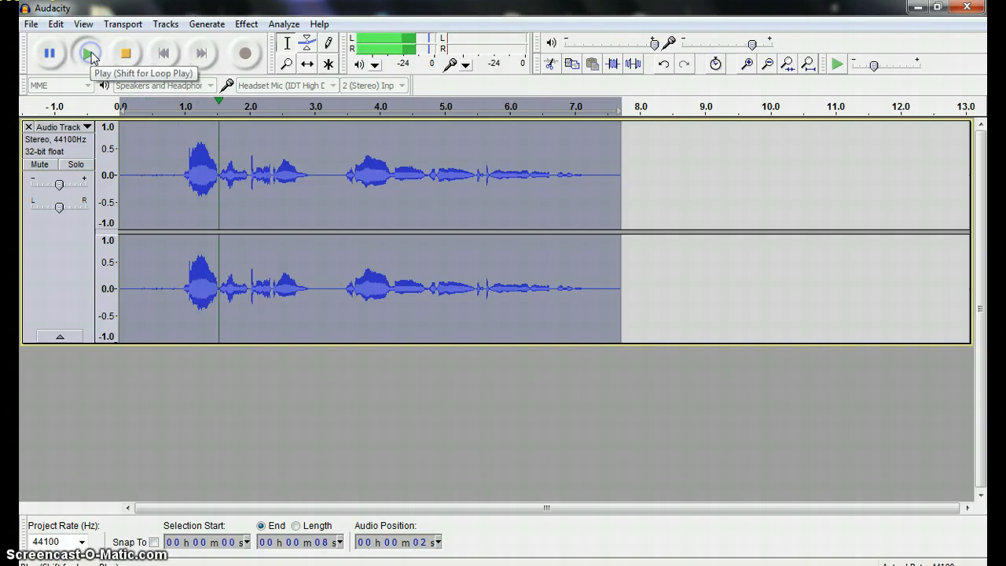
- Play the faded-out recording again and undo the Fade Out
click(99, 54)
click(126, 53)
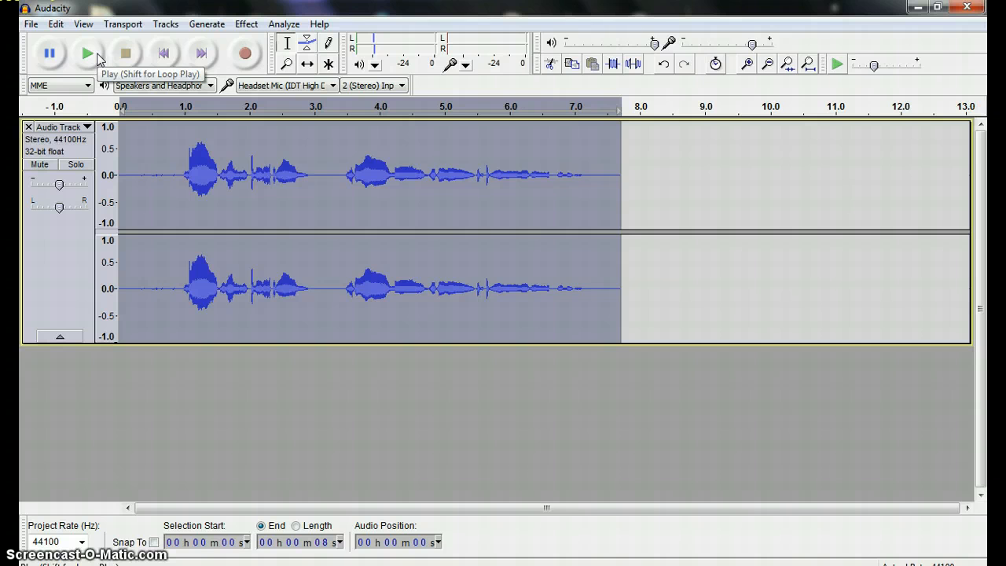
click(98, 55)
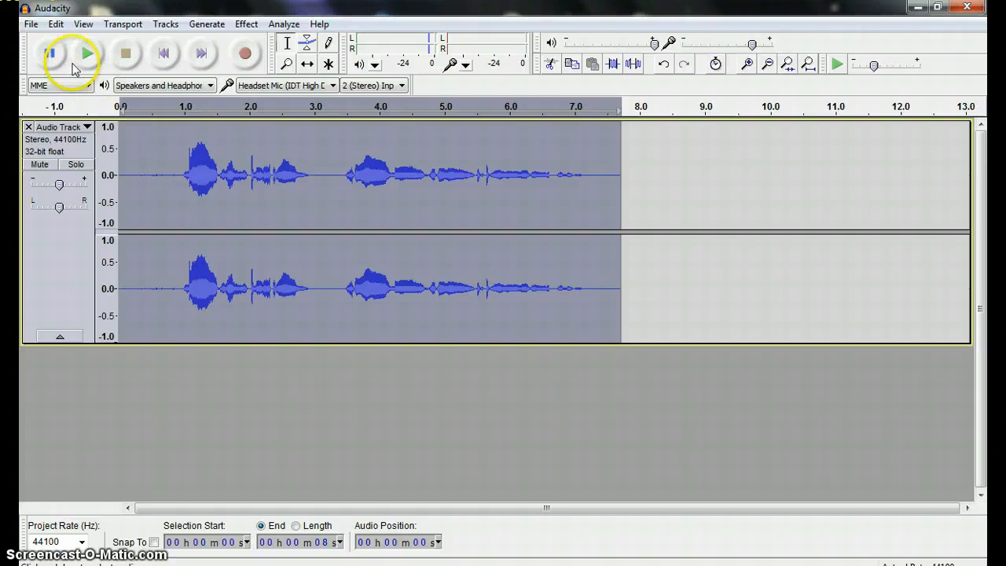
click(31, 23)
mouse_move(56, 23)
click(55, 43)
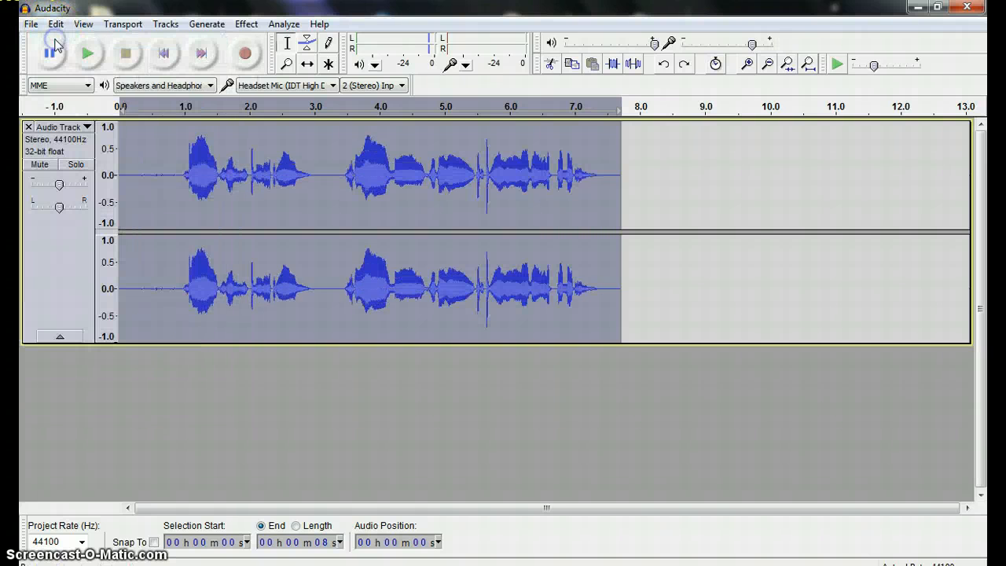
click(117, 108)
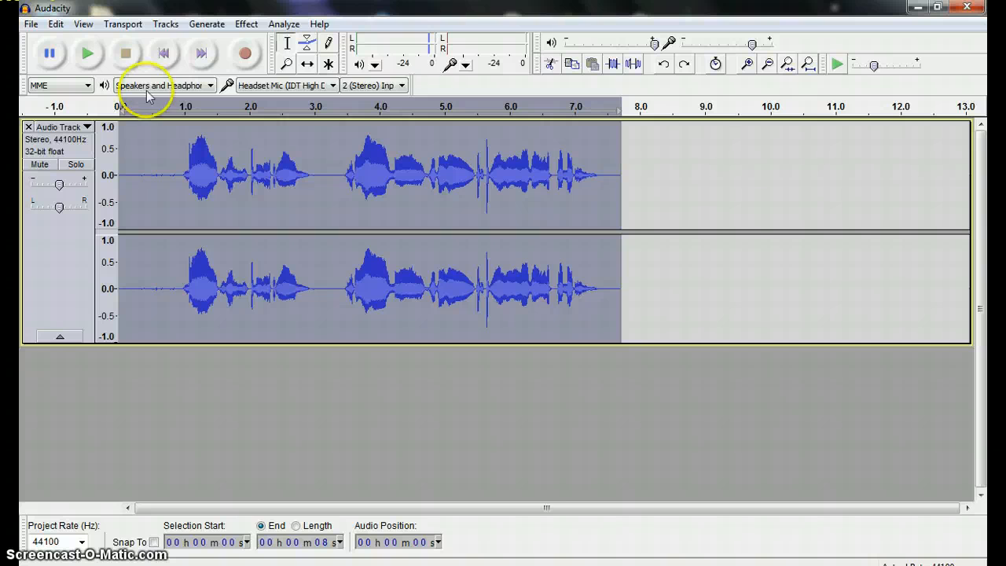
- Select the first loud sound, from about 1.1 to 1.5 seconds, and apply Repeat with 3 repetitions
click(246, 23)
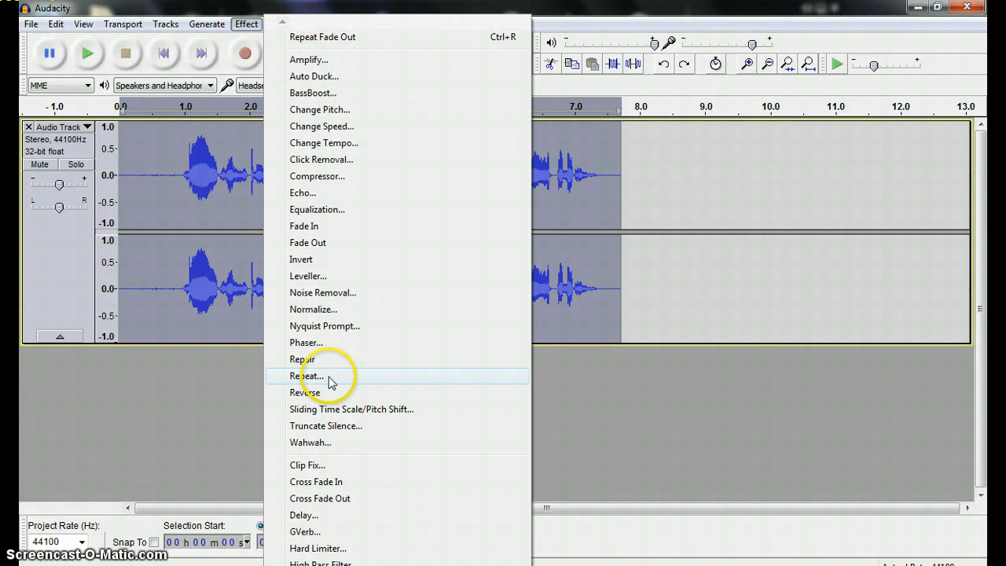
click(206, 423)
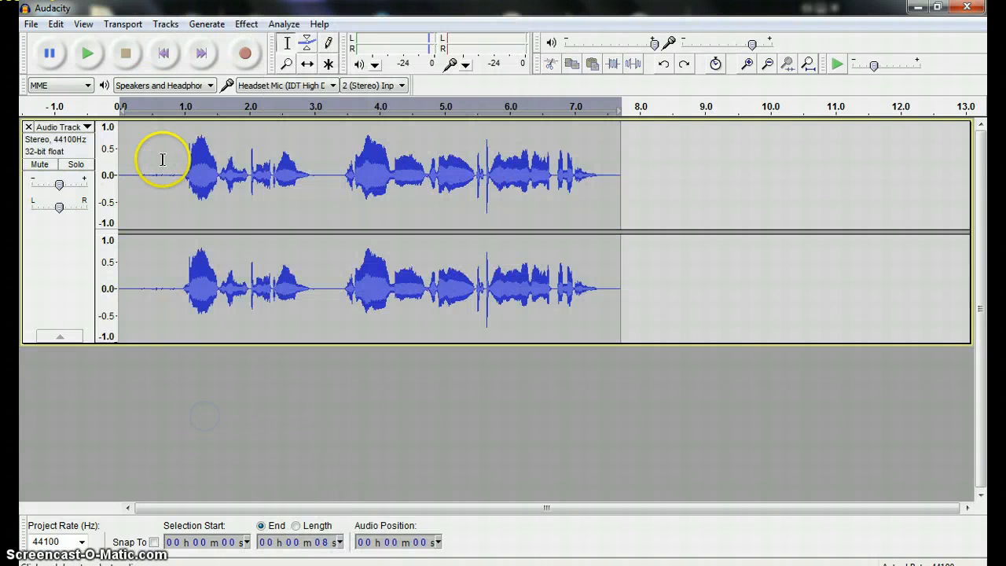
click(145, 163)
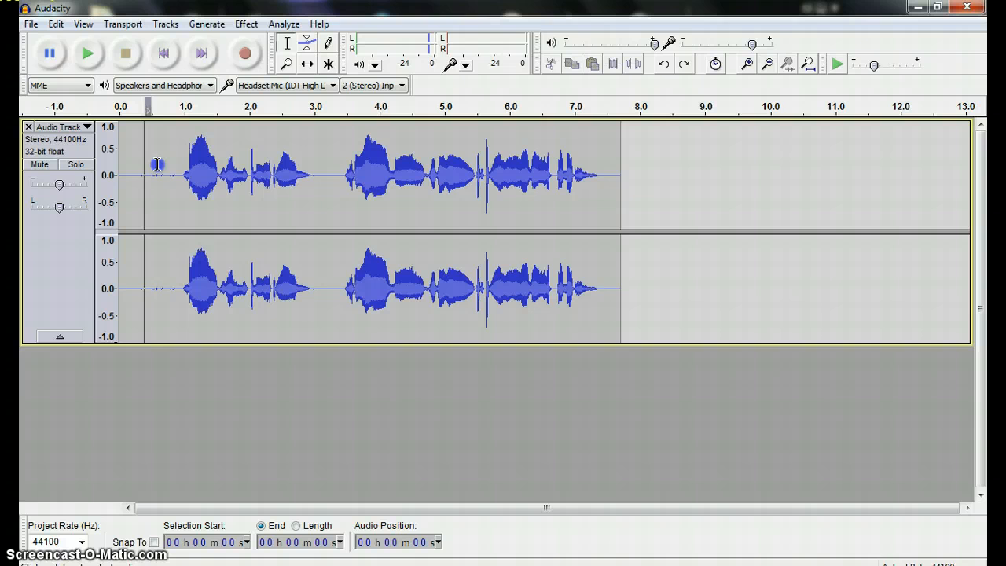
click(339, 372)
drag(193, 176, 217, 179)
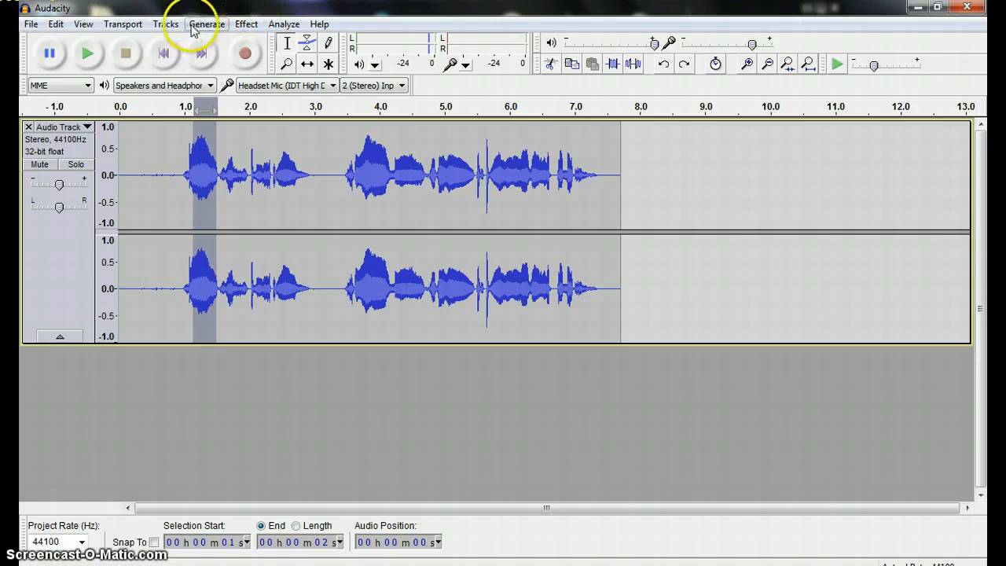
click(246, 24)
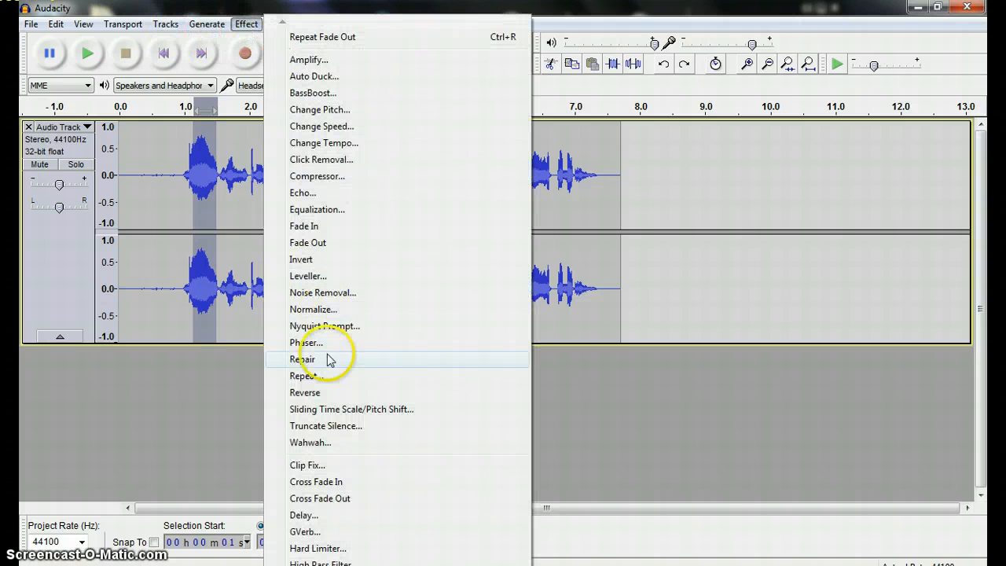
click(316, 381)
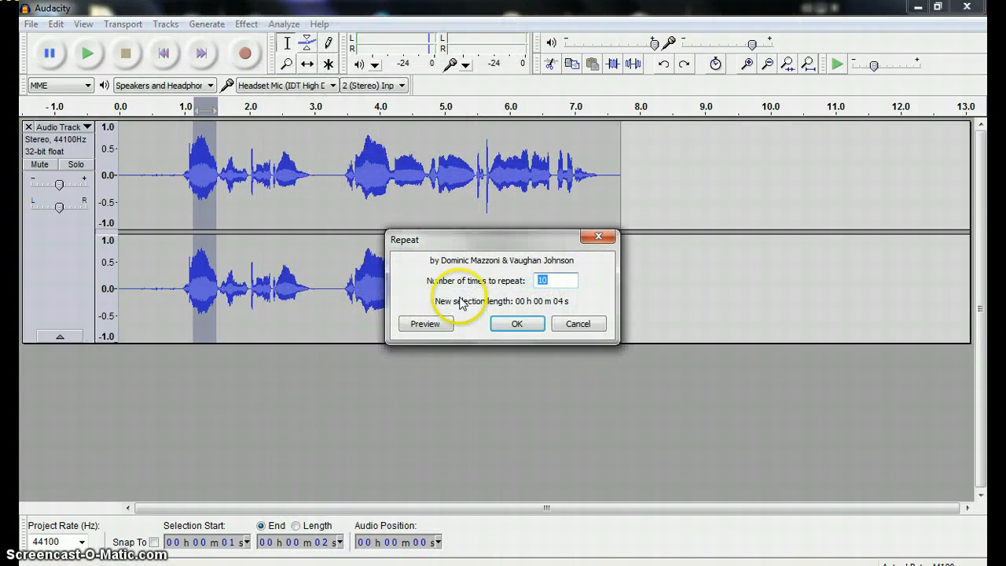
click(560, 282)
key(BackSpace)
key(BackSpace)
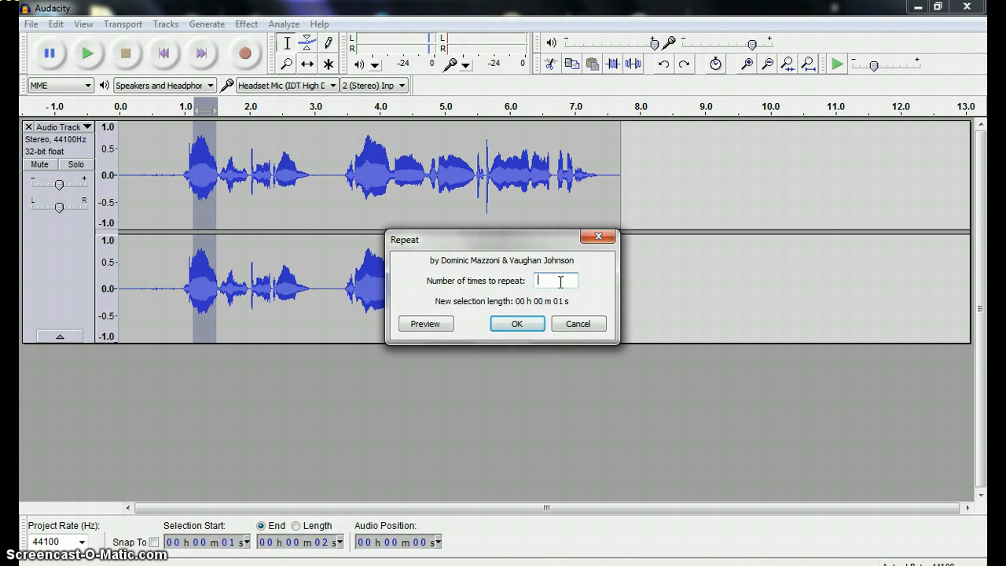
text(3)
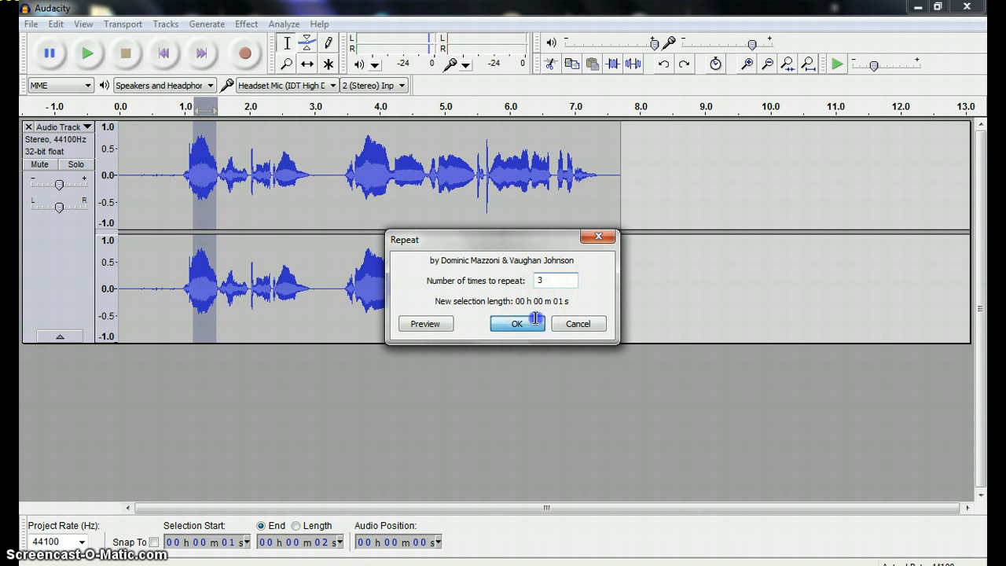
click(533, 322)
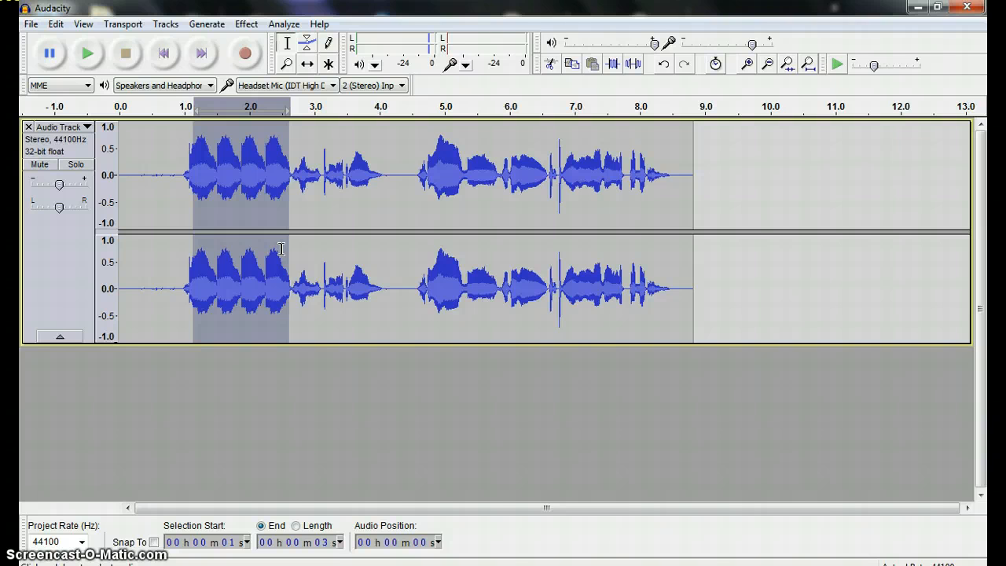
- Play back the repeated section and undo the Repeat effect
click(87, 53)
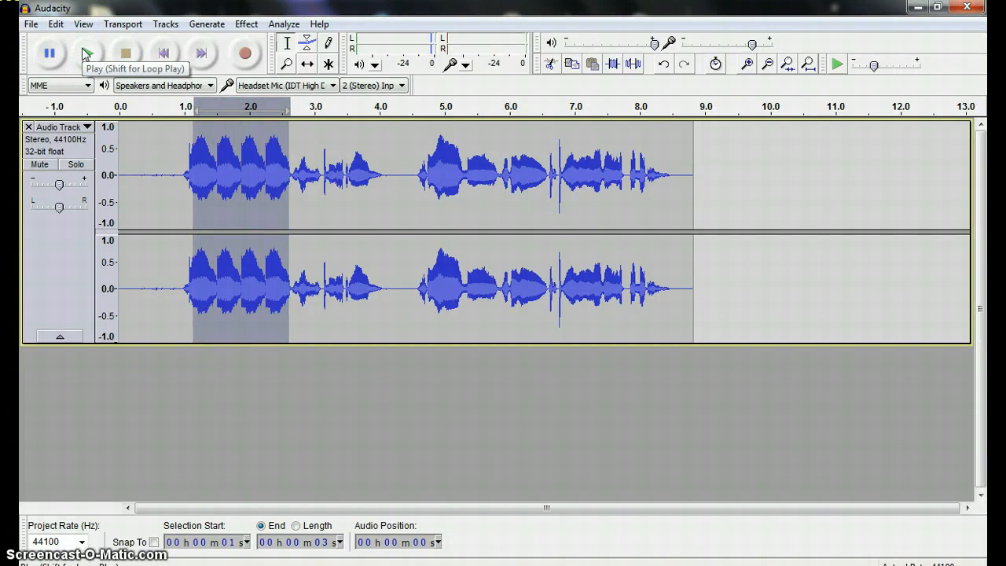
click(86, 53)
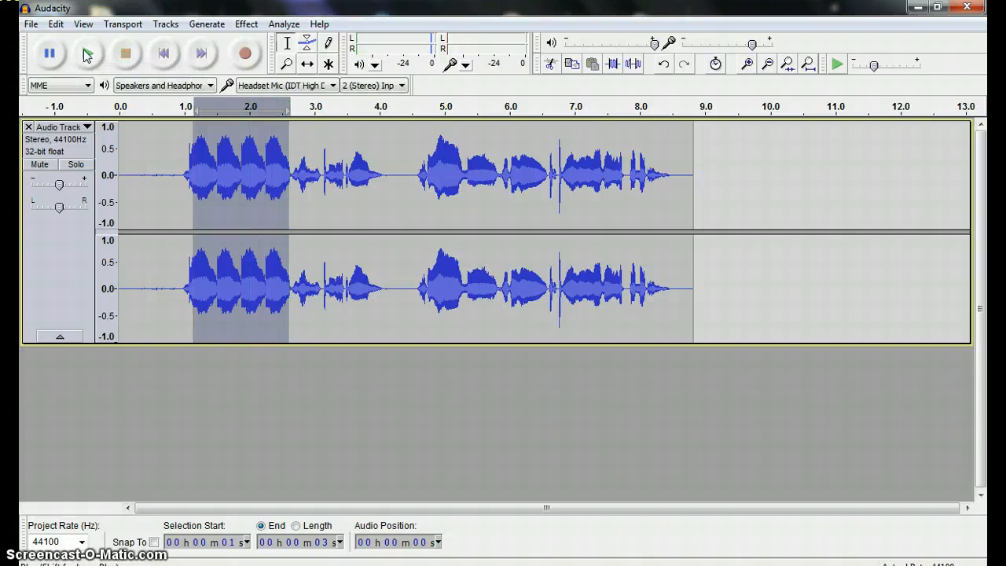
click(87, 54)
click(55, 24)
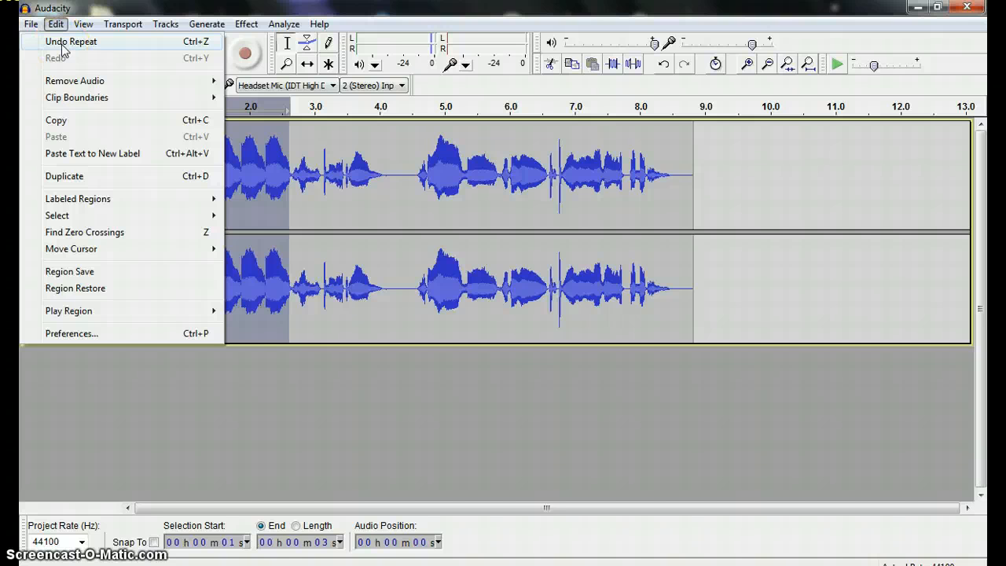
click(63, 42)
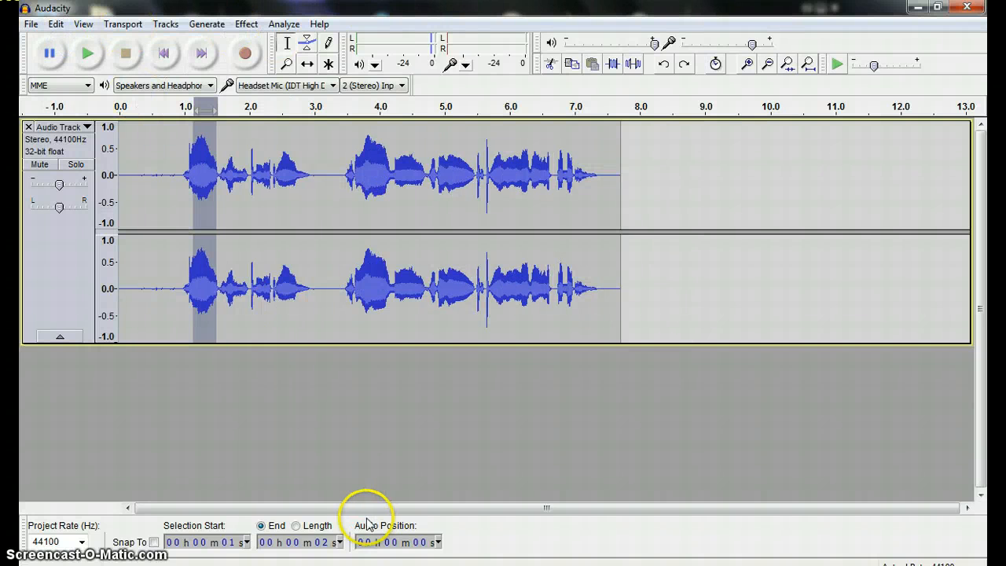
- Try Reverse on the whole recording, listening to the result before undoing it
click(309, 453)
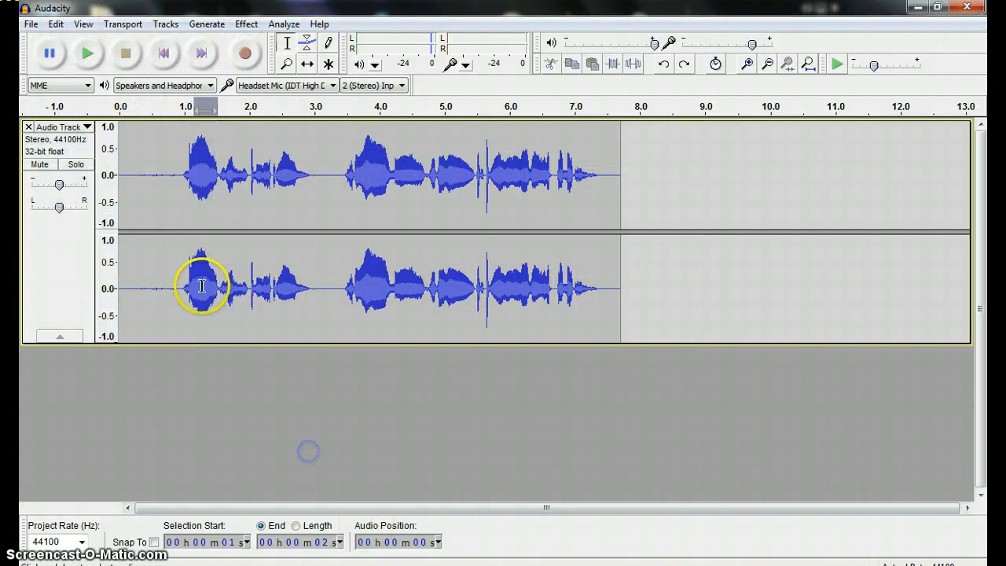
click(247, 25)
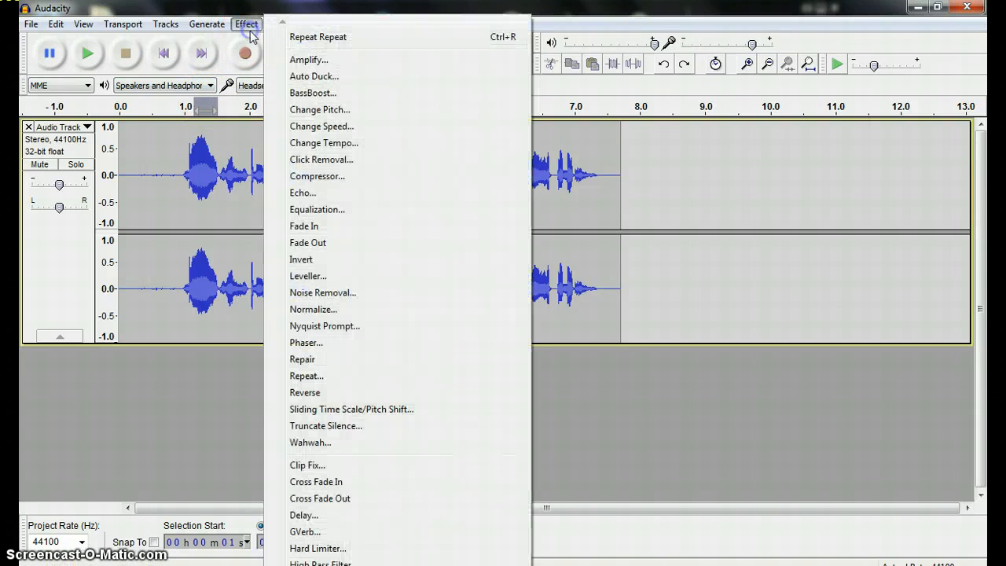
click(372, 395)
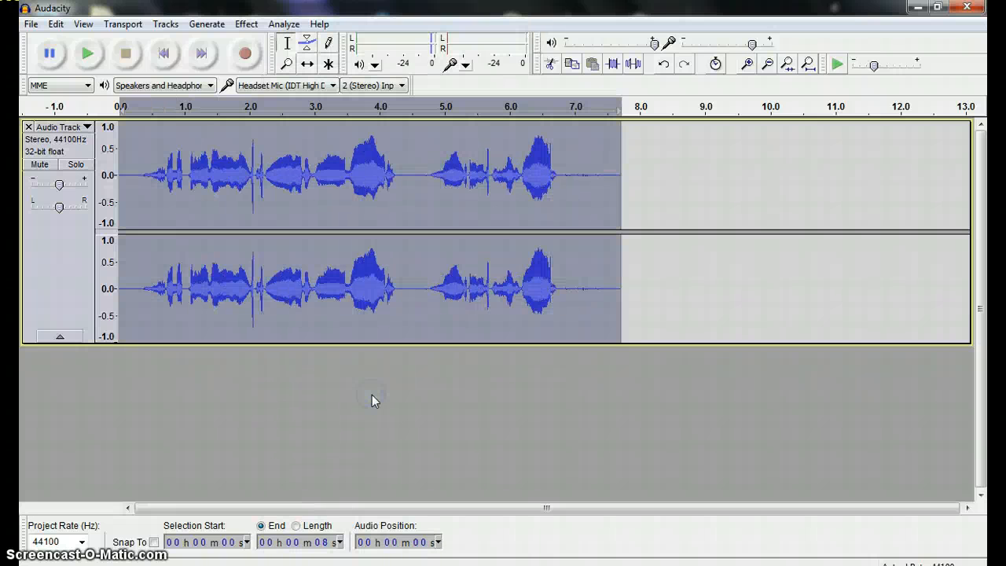
click(87, 53)
click(55, 23)
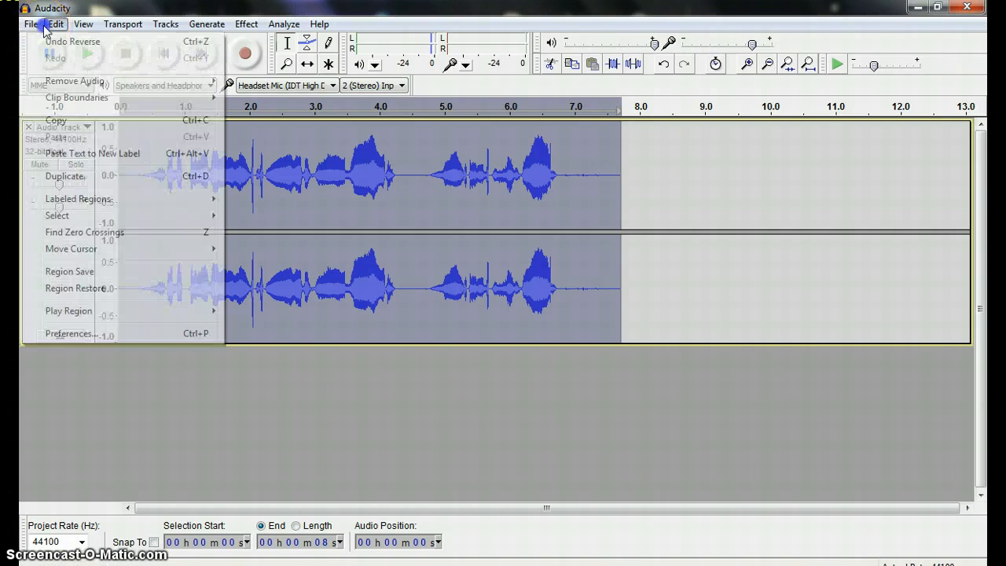
click(54, 38)
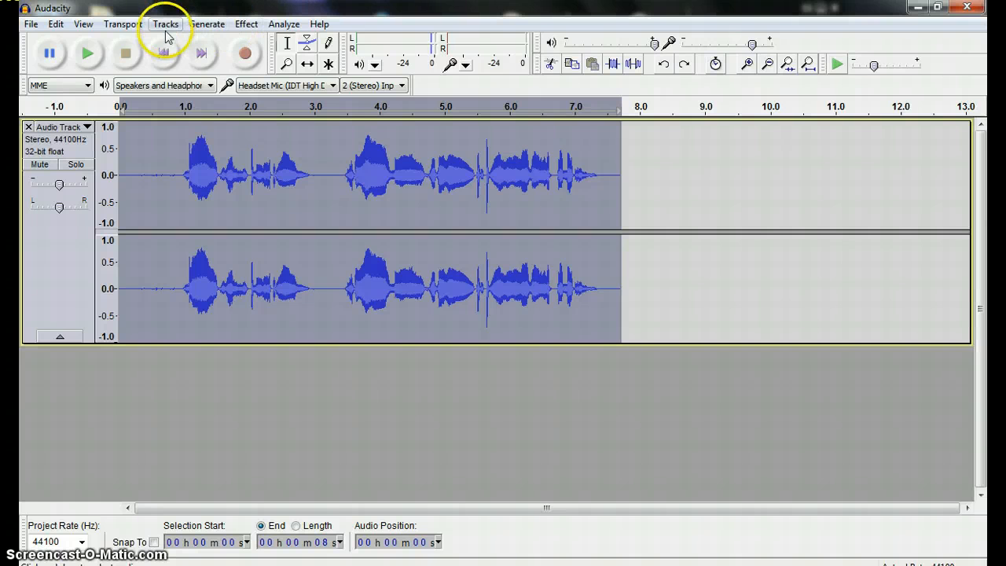
- Highlight in turn the silent stretches at the start, around 3 seconds and at the end of the recording
drag(124, 182, 185, 185)
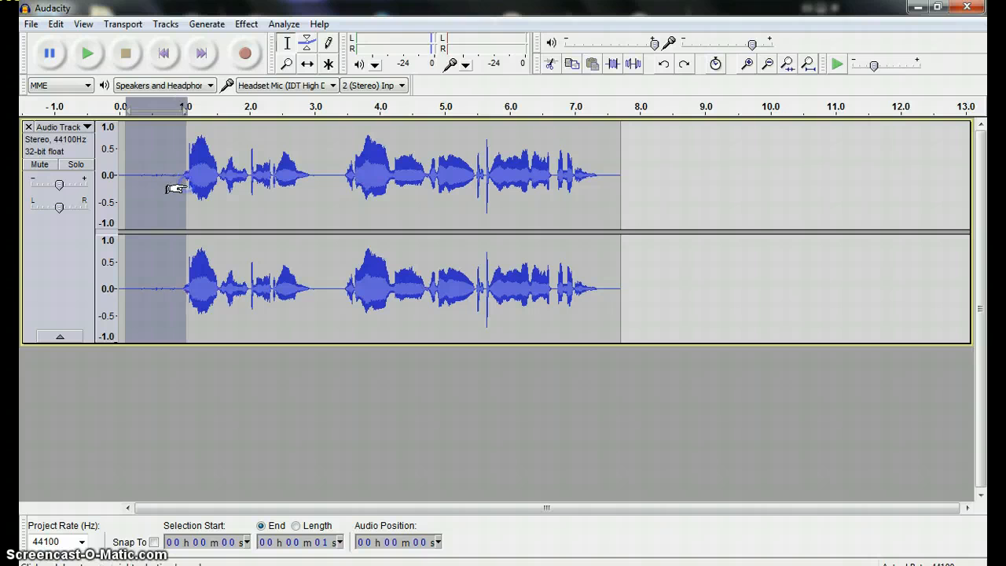
drag(311, 182, 342, 183)
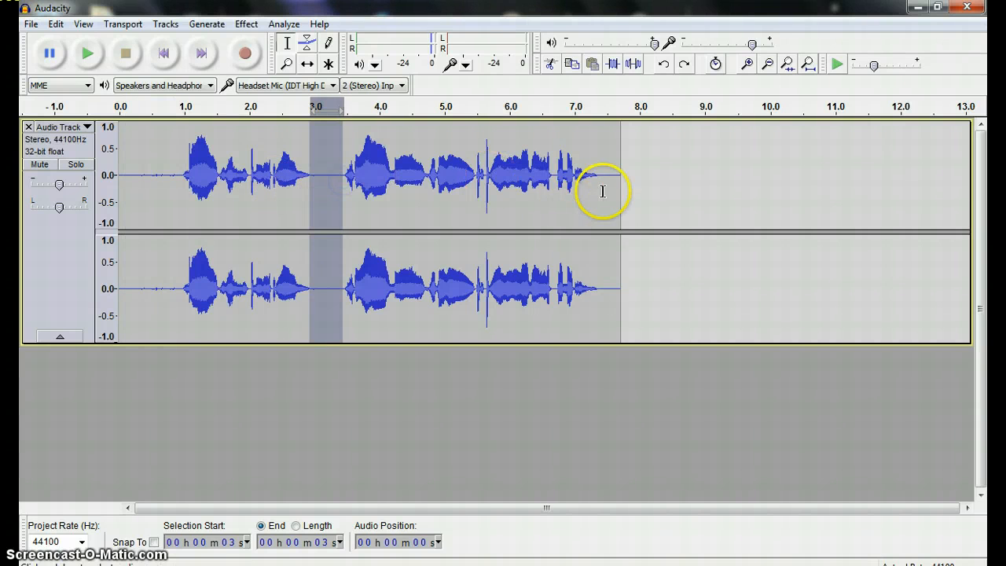
drag(609, 180, 625, 180)
click(557, 180)
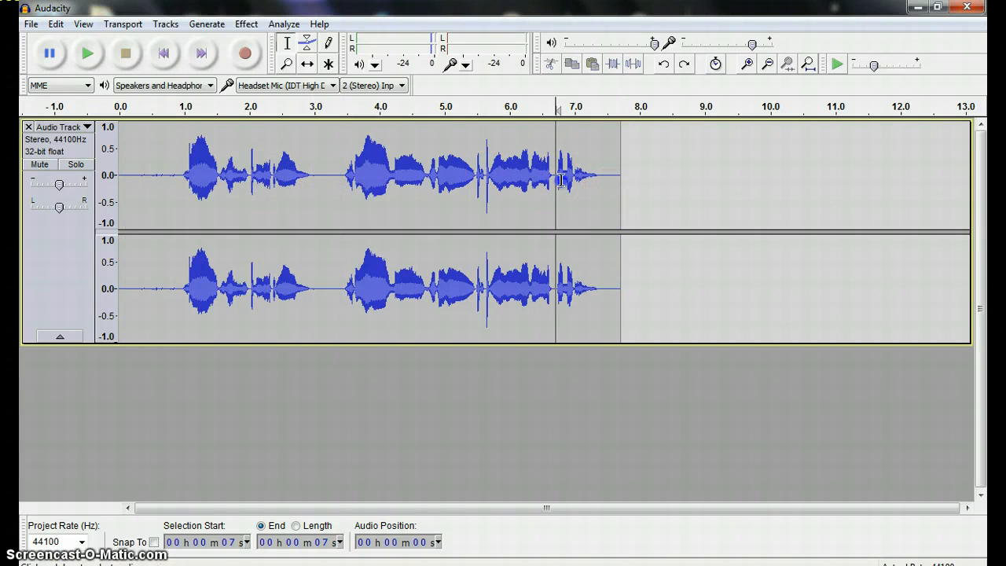
- Apply Truncate Silence to the whole recording with 200 ms minimum, 1000 ms maximum, 4:1 compression and a -40 dB threshold
click(132, 204)
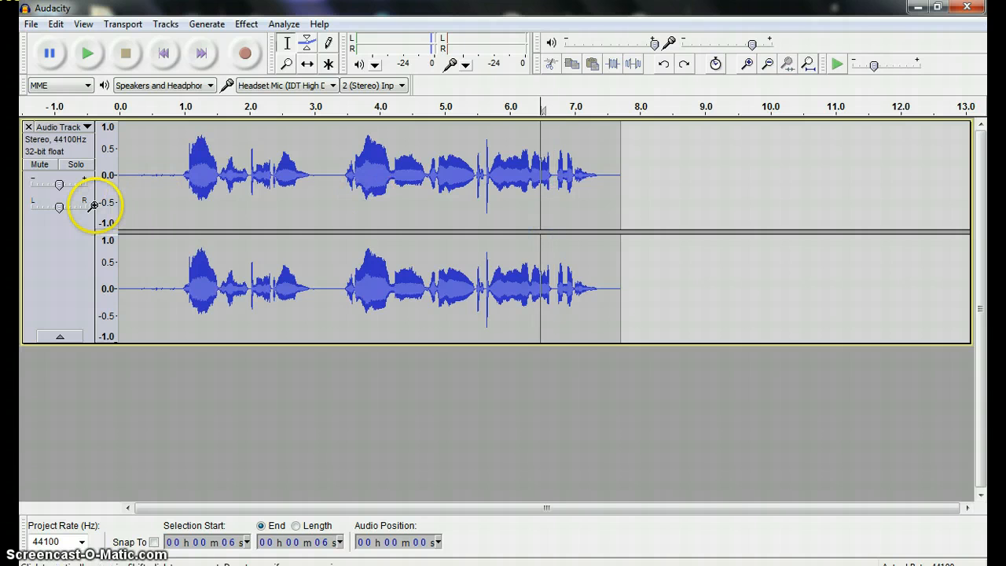
click(195, 108)
click(249, 24)
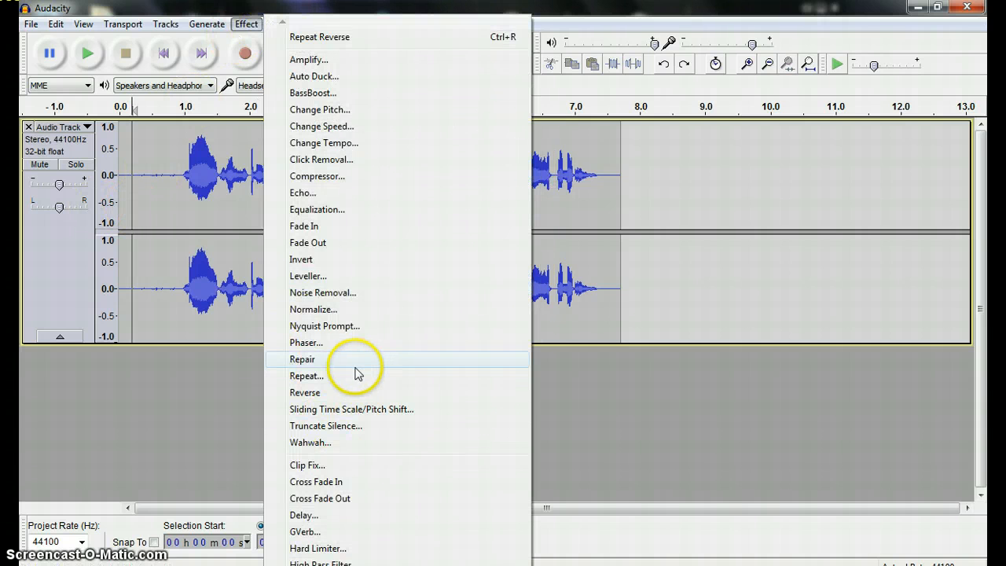
click(345, 425)
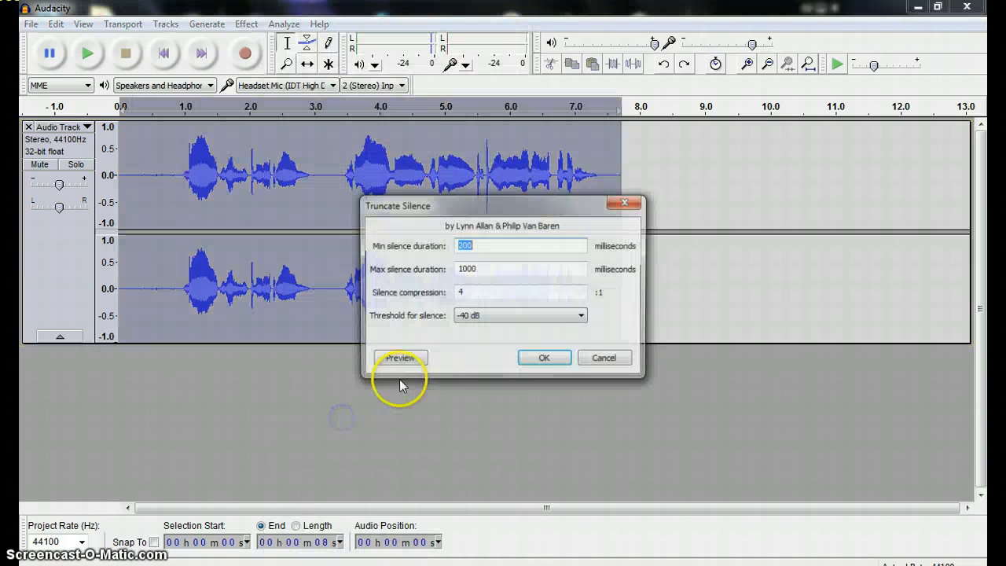
click(545, 359)
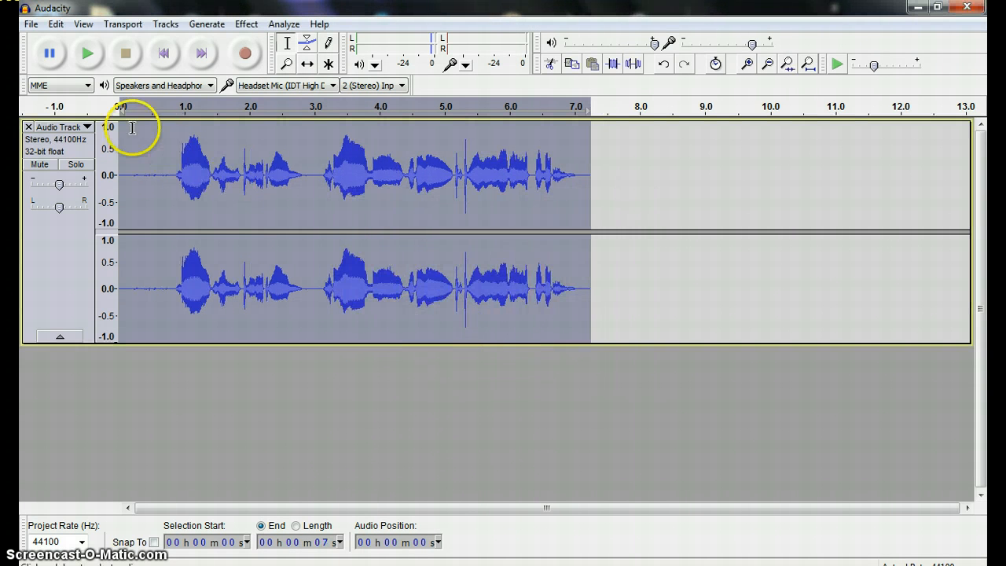
- Play the shortened recording from near its beginning and undo Truncate Silence
click(129, 189)
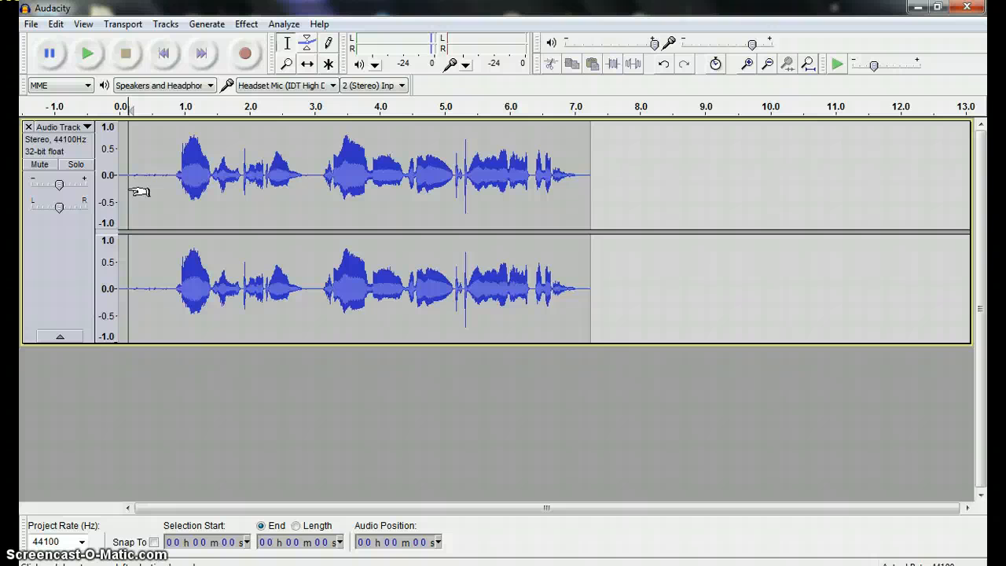
click(82, 53)
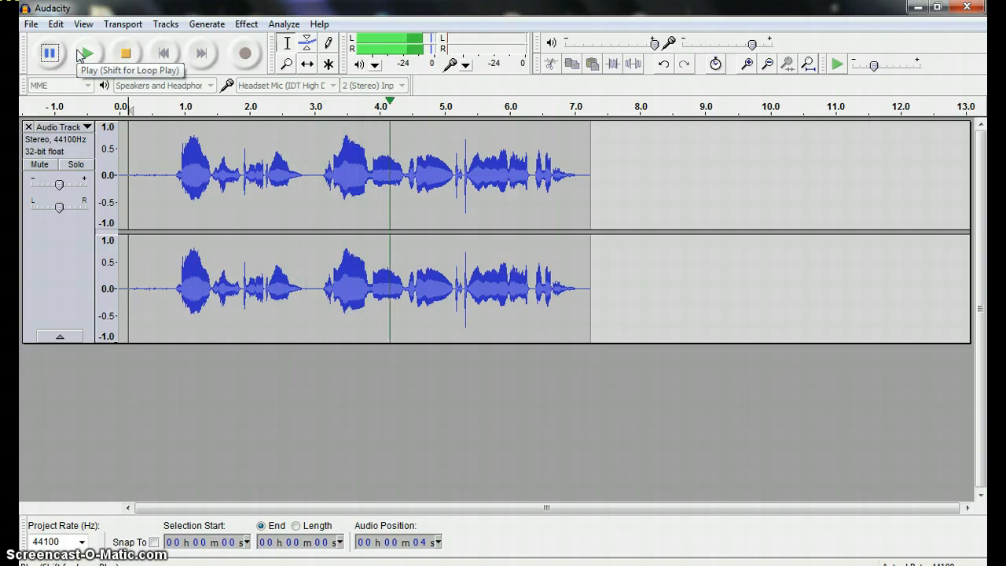
click(116, 55)
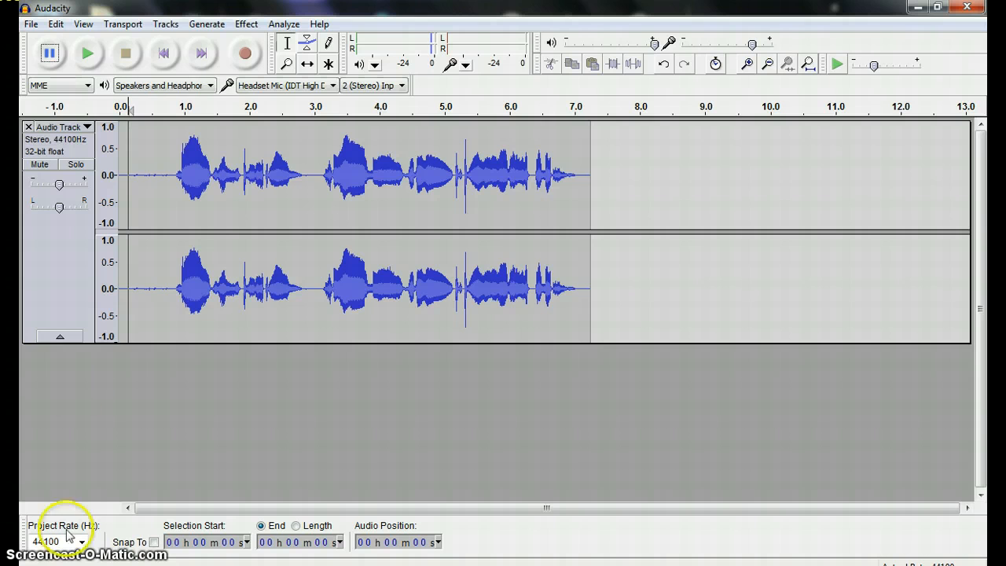
click(55, 23)
click(51, 40)
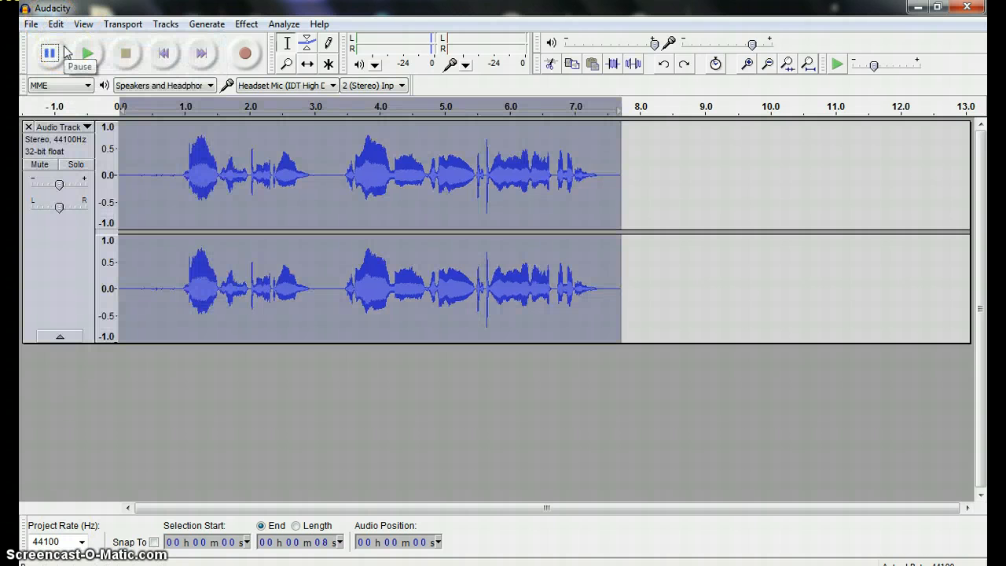
- Apply Wahwah to the whole recording with 1.5 Hz LFO frequency, 0° start phase, 70% depth, 2.5 resonance and 30% wah frequency offset
click(220, 187)
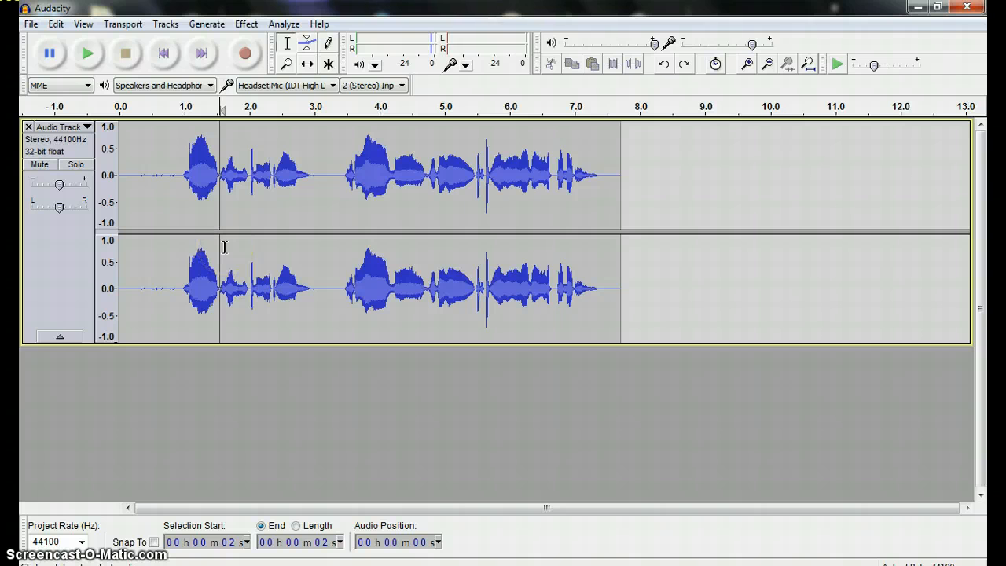
click(246, 24)
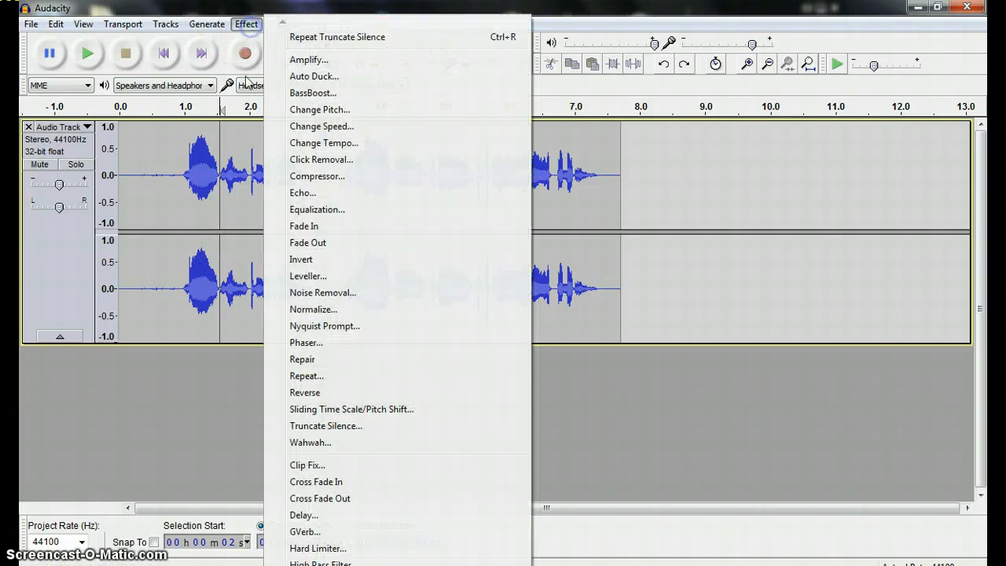
click(289, 445)
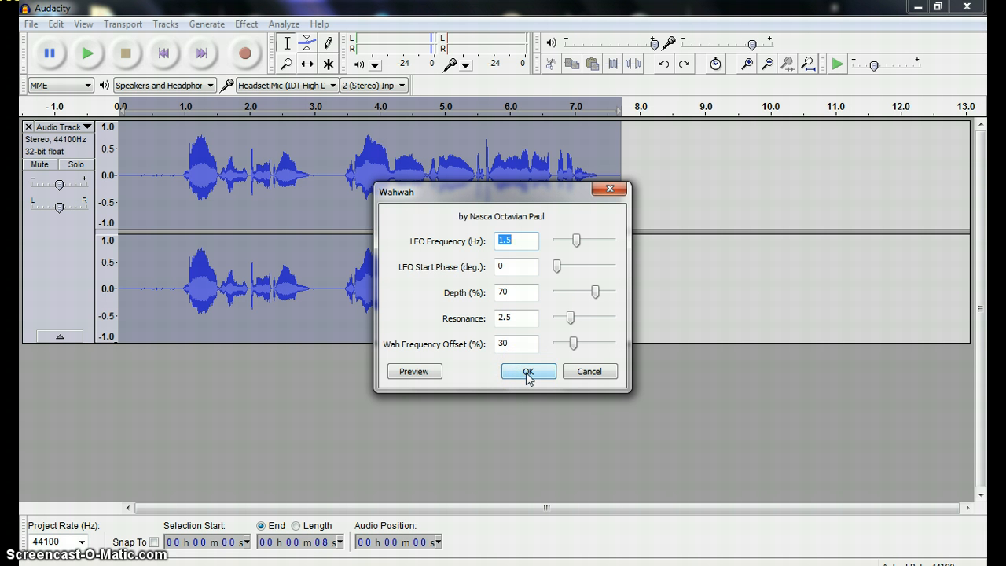
click(528, 375)
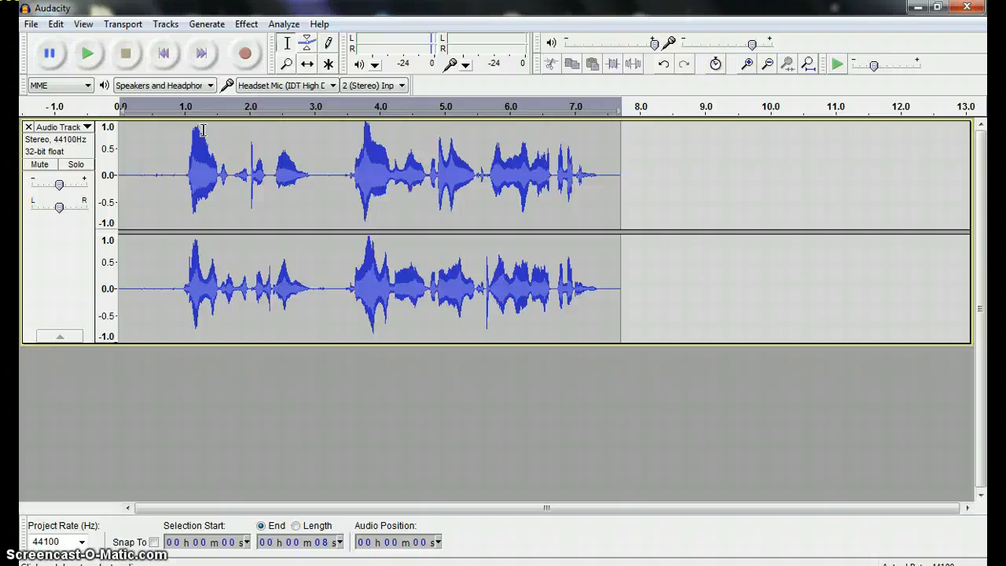
- Play the recording with the Wahwah effect and undo Wahwah
click(87, 53)
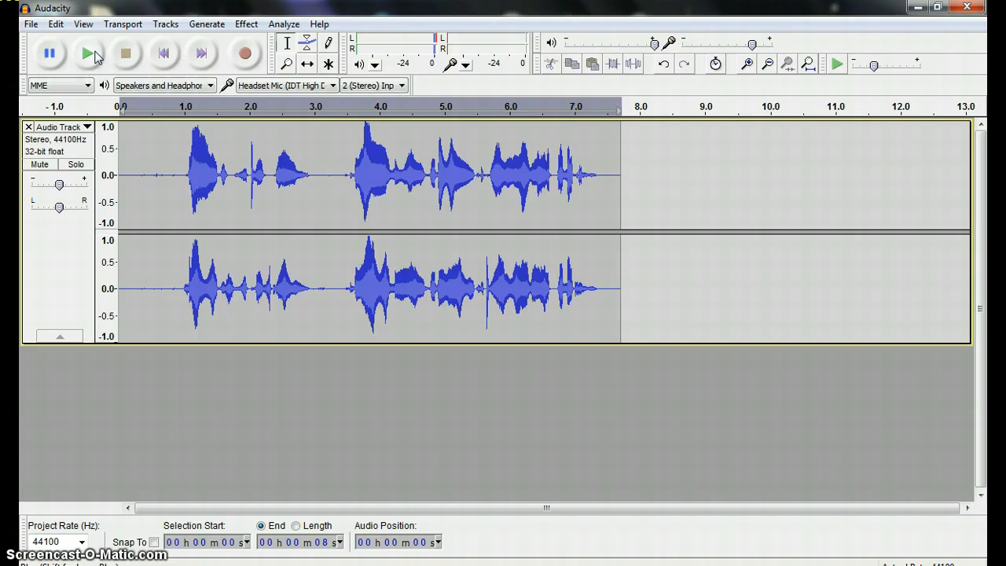
click(83, 24)
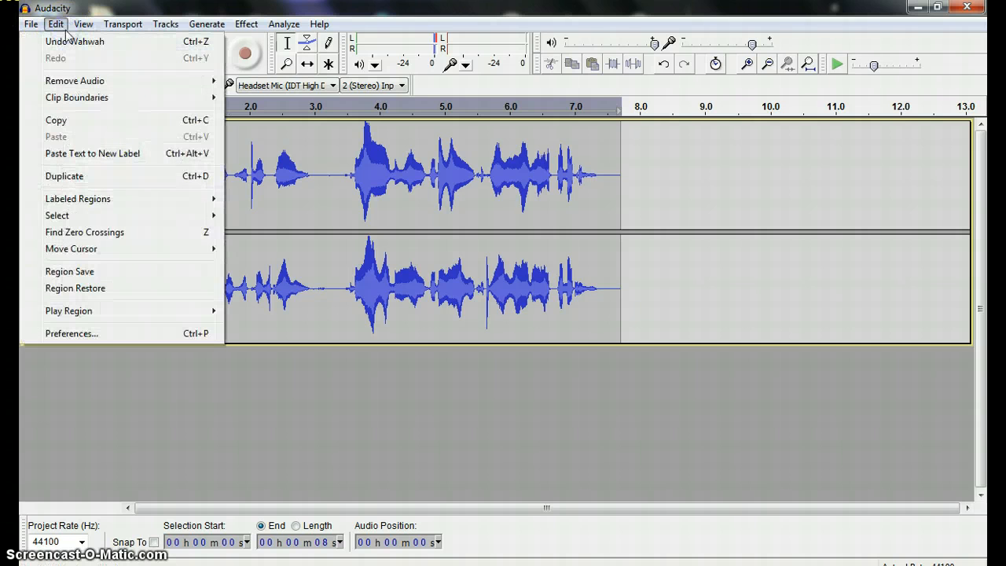
click(66, 41)
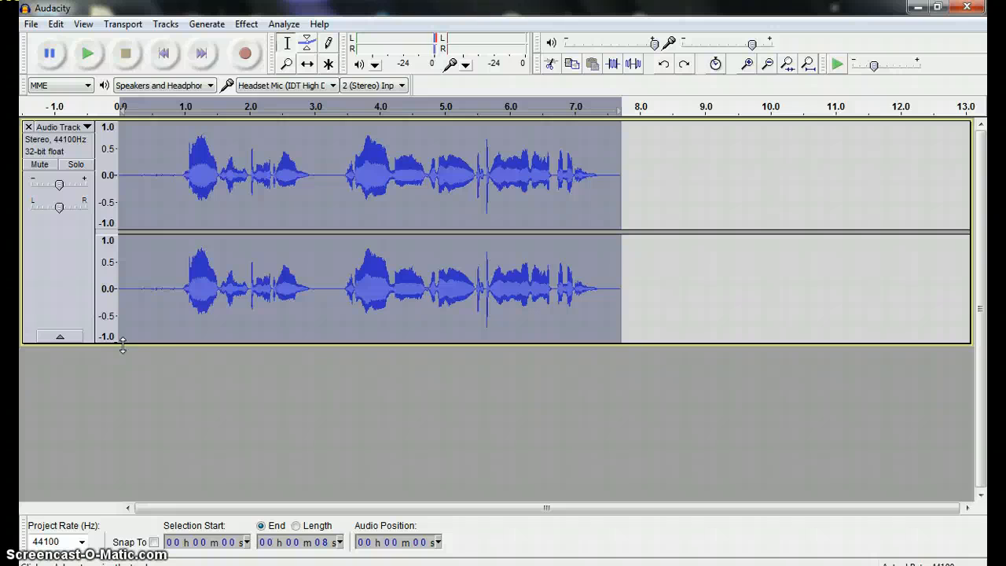
- Select a short stretch of the recording at about 1 second, where the first loud passage begins
click(246, 254)
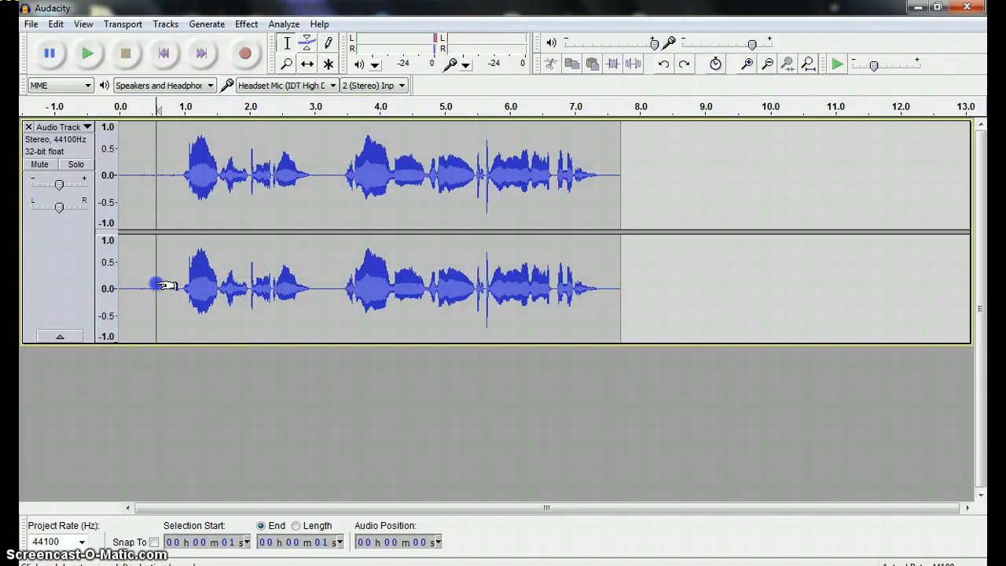
drag(186, 286, 213, 287)
click(188, 287)
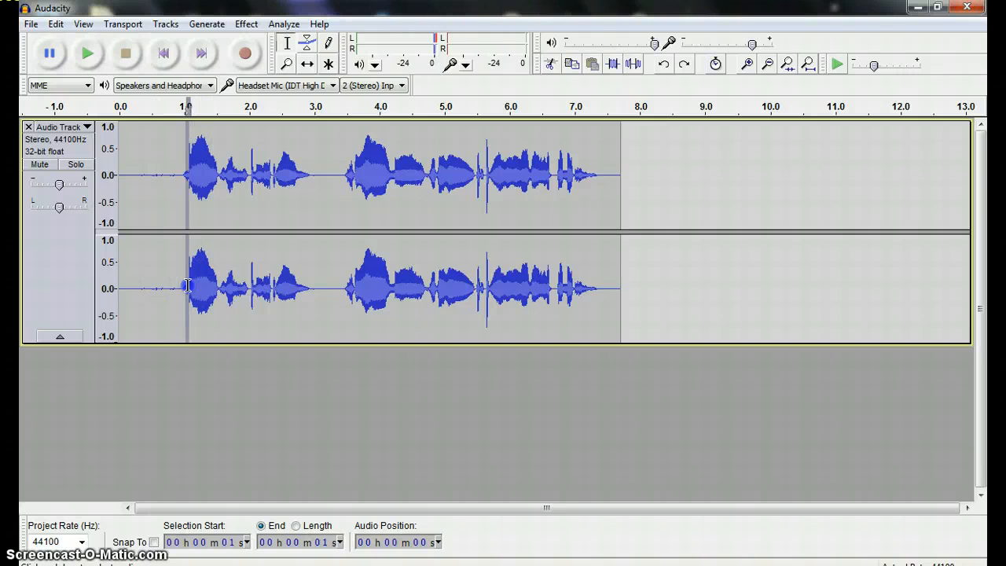